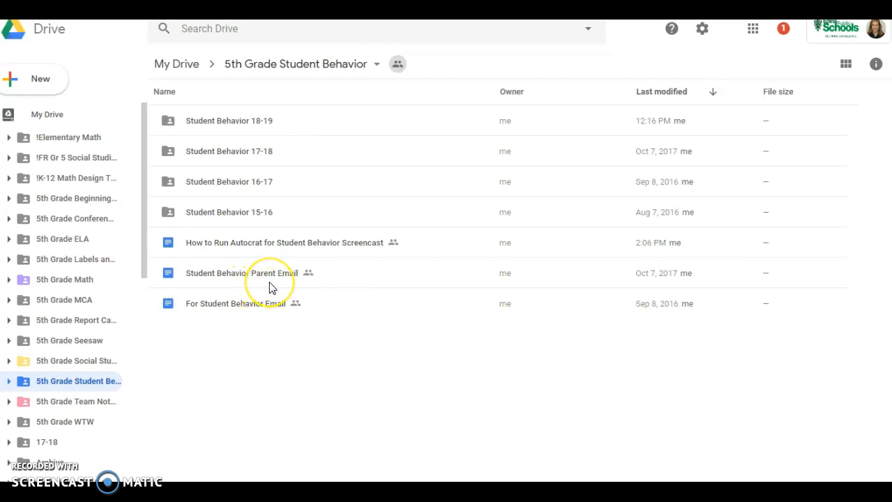
Step: Open the Student Behavior 18-19 folder and the Student Behavior 18-19 spreadsheet inside it
{"action": "double_click", "coordinate": [217, 123]}
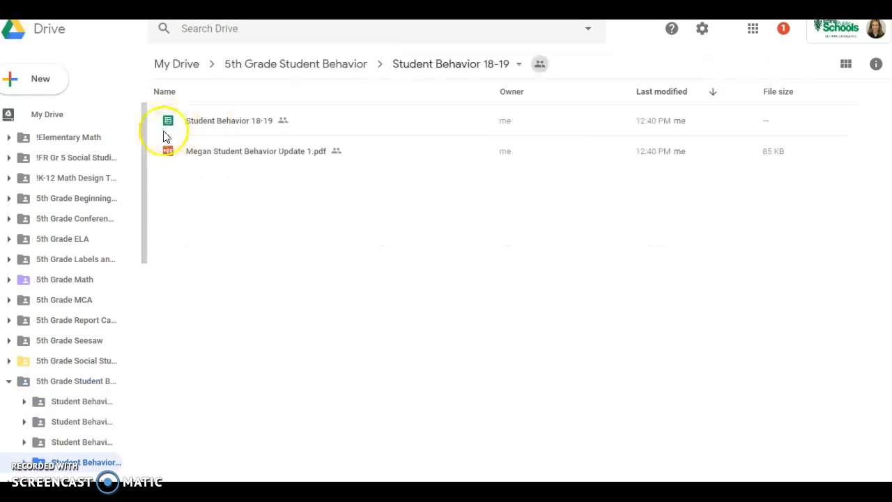
{"action": "double_click", "coordinate": [222, 123]}
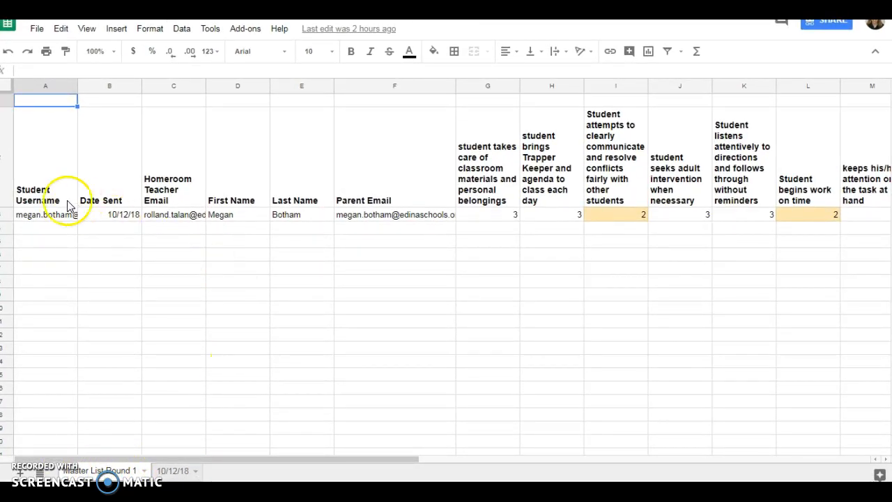
Step: Review the columns from Student Username to Parent Email on the Master List Round 1 sheet and the 10/12/18 sheet
{"action": "left_click_drag", "start_coordinate": [44, 190], "coordinate": [398, 175]}
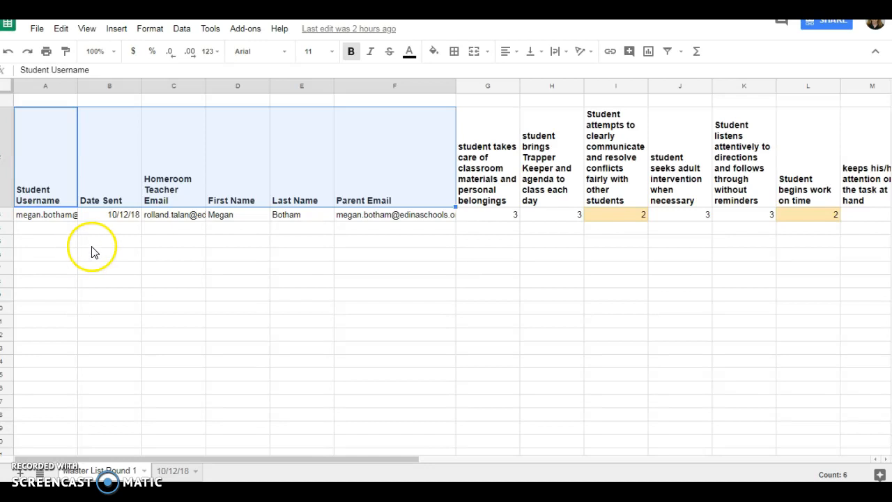
{"action": "left_click", "coordinate": [179, 474]}
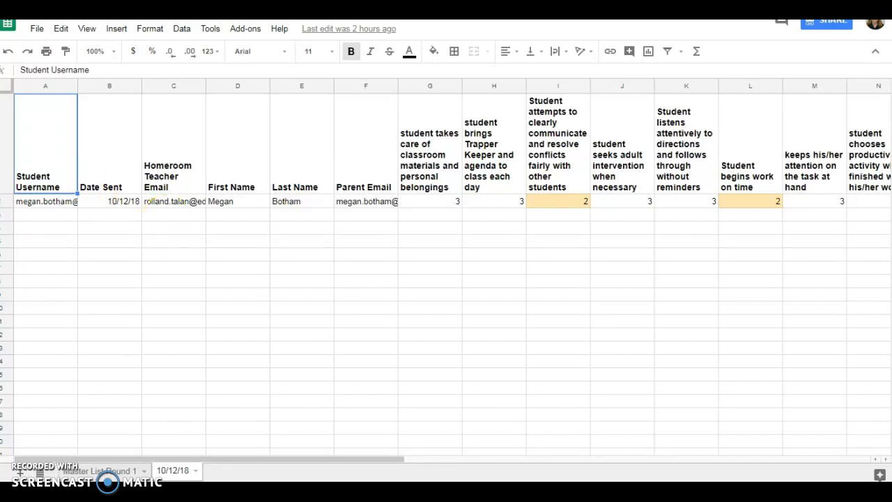
{"action": "left_click", "coordinate": [118, 471]}
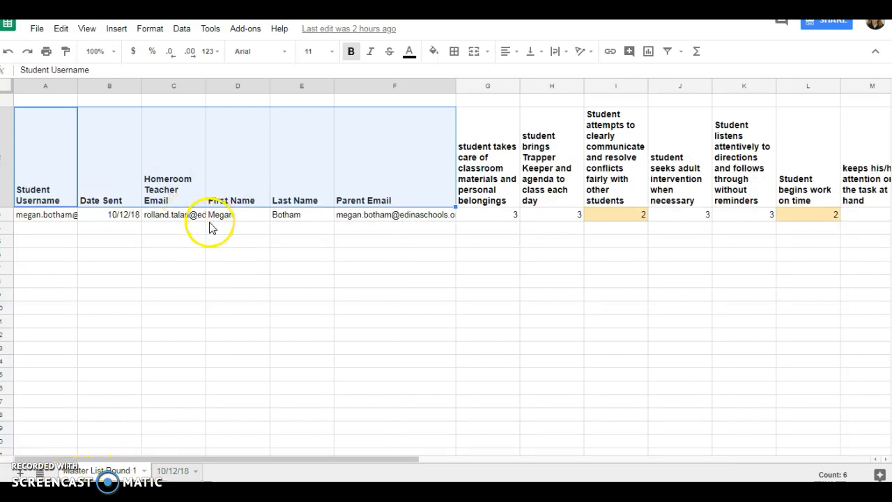
{"action": "left_click", "coordinate": [167, 472]}
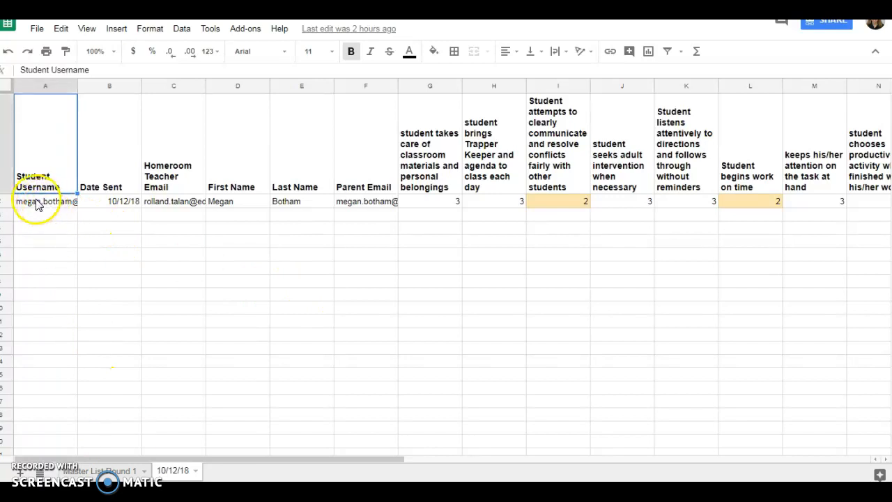
{"action": "mouse_move", "coordinate": [36, 201]}
{"action": "left_mouse_down"}
{"action": "mouse_move", "coordinate": [245, 190]}
{"action": "mouse_move", "coordinate": [372, 207]}
{"action": "left_mouse_up"}
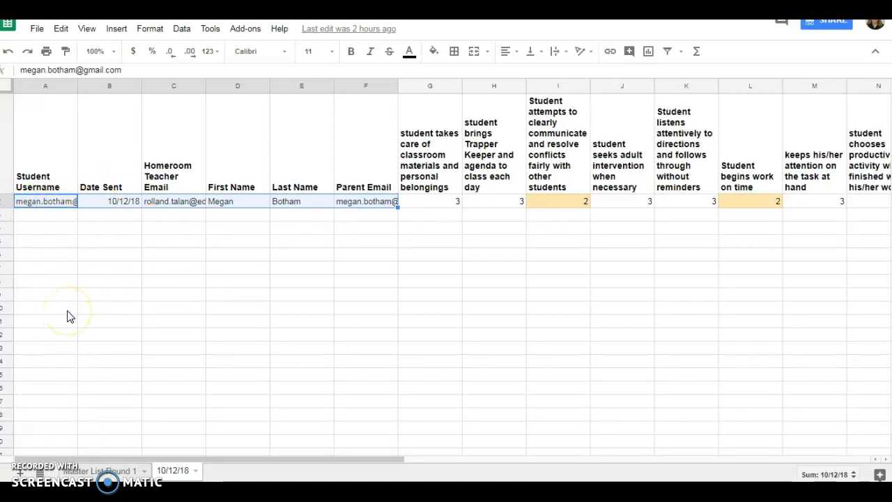
{"action": "mouse_move", "coordinate": [41, 217]}
{"action": "left_mouse_down"}
{"action": "mouse_move", "coordinate": [205, 219]}
{"action": "mouse_move", "coordinate": [365, 356]}
{"action": "mouse_move", "coordinate": [371, 373]}
{"action": "left_mouse_up"}
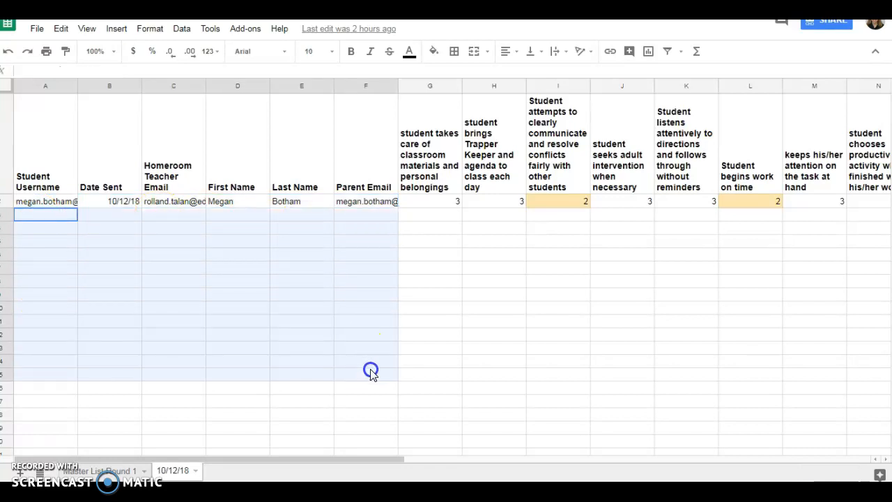
{"action": "left_click", "coordinate": [337, 402]}
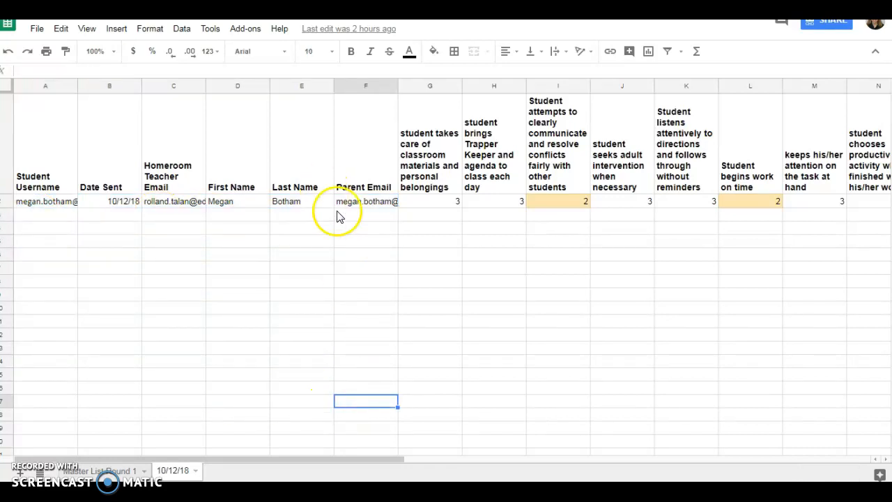
Step: Examine the behavior criteria and ratings on the 10/12/18 sheet, from care of classroom materials through speaking French when appropriate
{"action": "left_click", "coordinate": [435, 216]}
{"action": "left_click", "coordinate": [488, 214]}
{"action": "left_click", "coordinate": [562, 216]}
{"action": "left_click", "coordinate": [649, 219]}
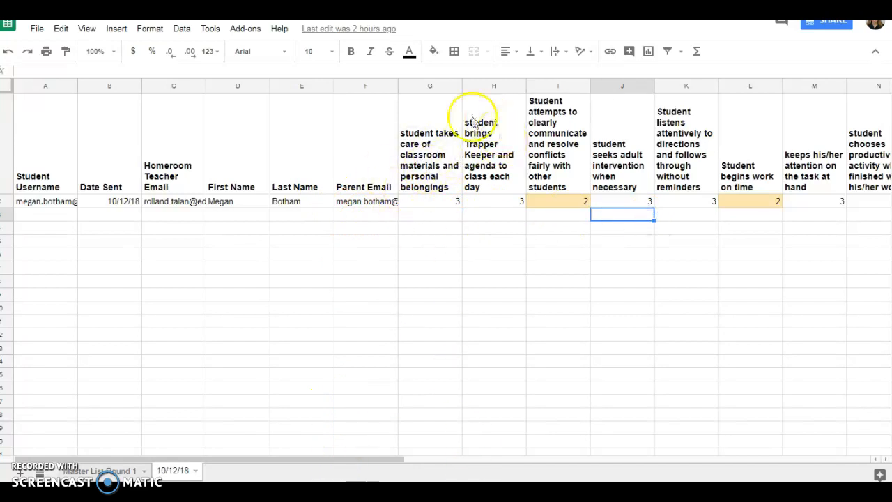
{"action": "left_click", "coordinate": [423, 137]}
{"action": "left_click_drag", "start_coordinate": [292, 460], "coordinate": [569, 459]}
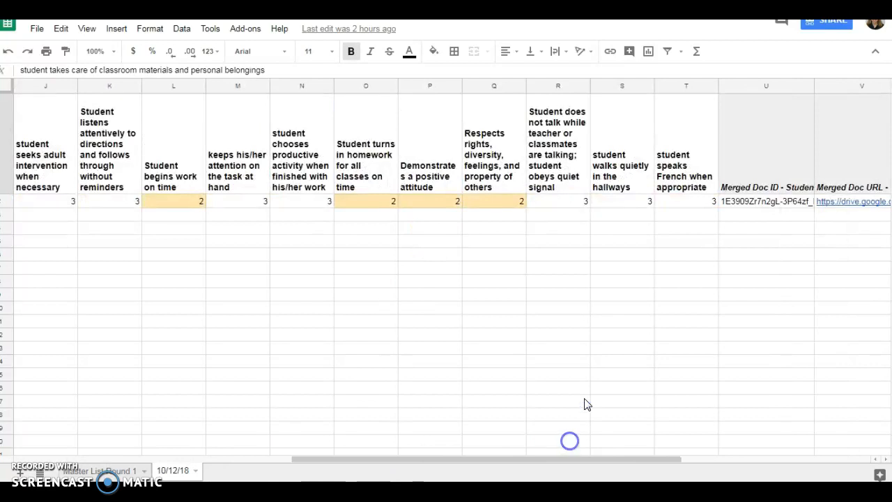
{"action": "left_click", "coordinate": [672, 137]}
{"action": "left_click_drag", "start_coordinate": [451, 458], "coordinate": [98, 438]}
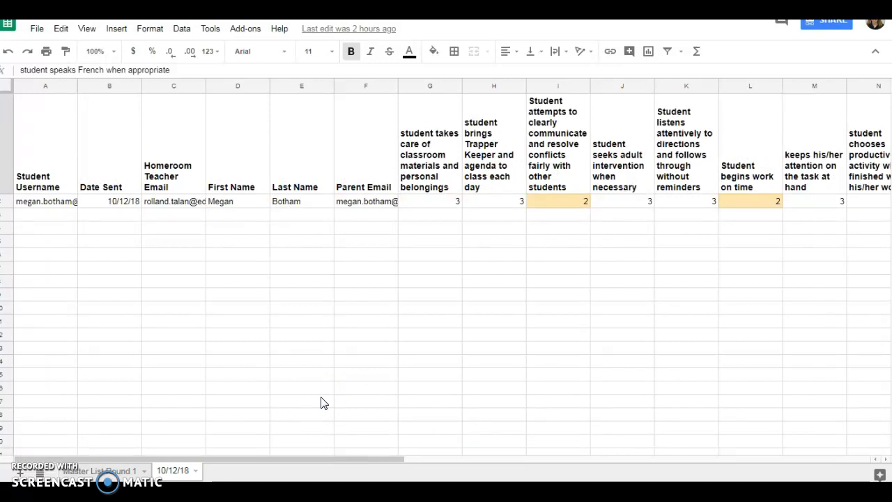
{"action": "left_click_drag", "start_coordinate": [287, 460], "coordinate": [532, 453]}
{"action": "left_click_drag", "start_coordinate": [755, 202], "coordinate": [118, 209]}
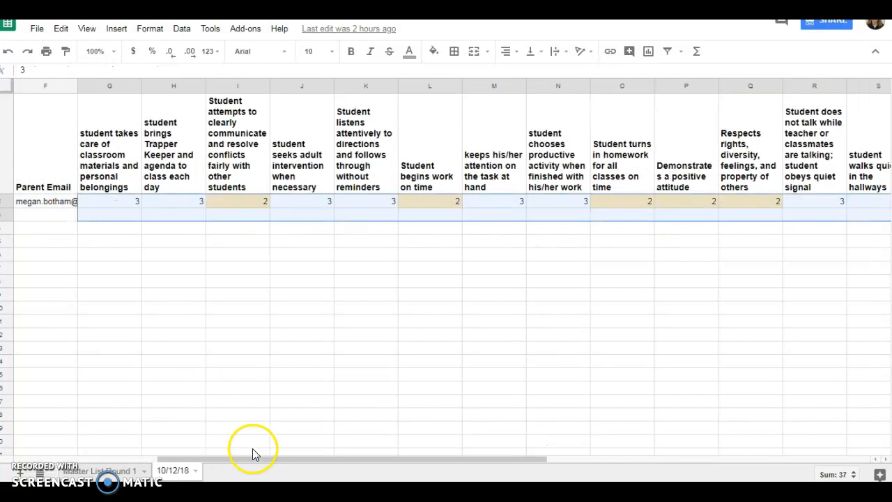
{"action": "left_click_drag", "start_coordinate": [256, 463], "coordinate": [117, 461]}
{"action": "left_click", "coordinate": [155, 296]}
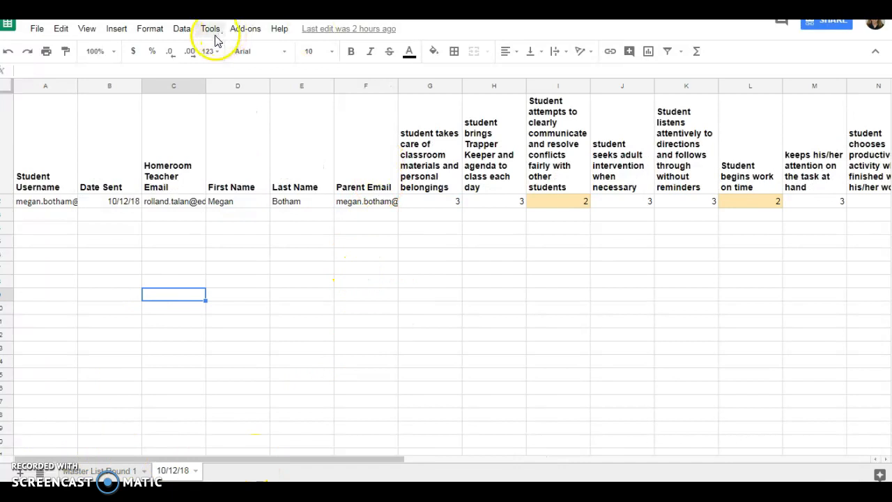
Step: Open the autoCrat add-on for the 10/12/18 sheet
{"action": "left_click", "coordinate": [250, 31]}
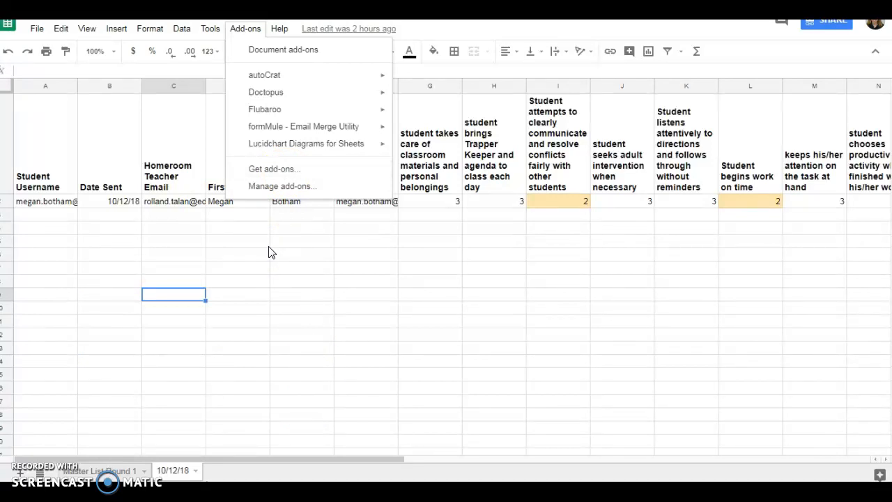
{"action": "mouse_move", "coordinate": [290, 81]}
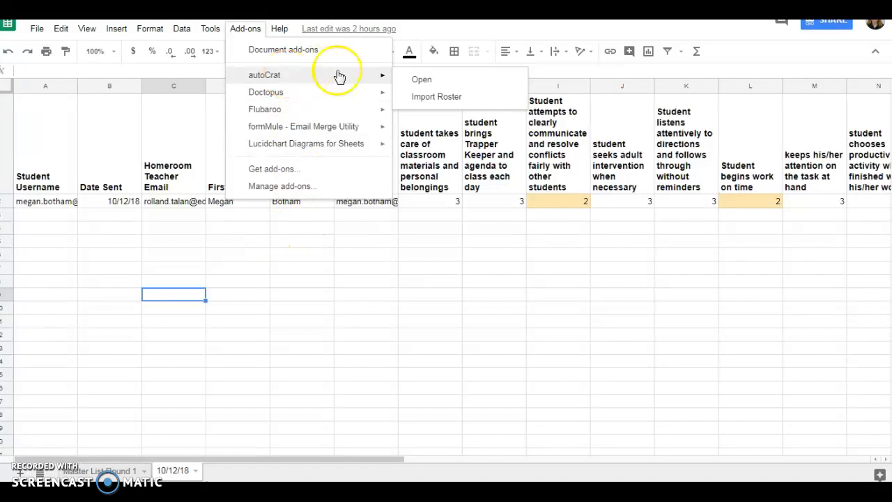
{"action": "left_click", "coordinate": [422, 79]}
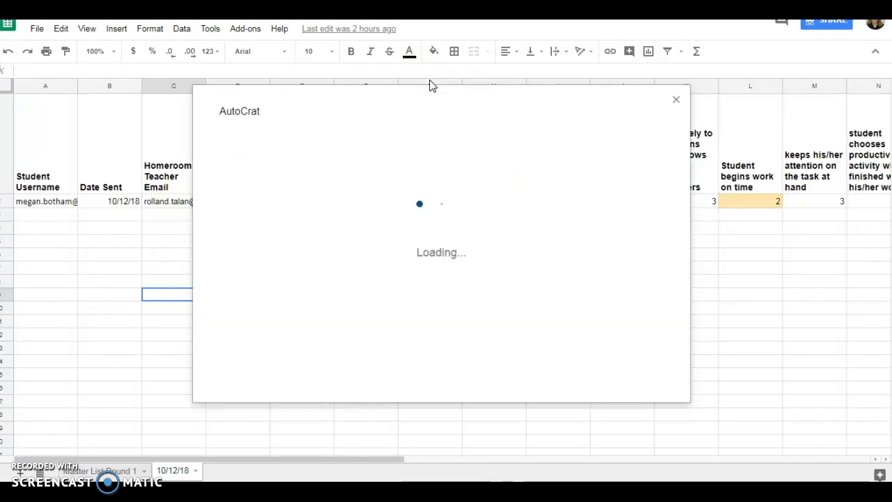
{"action": "left_click", "coordinate": [469, 131]}
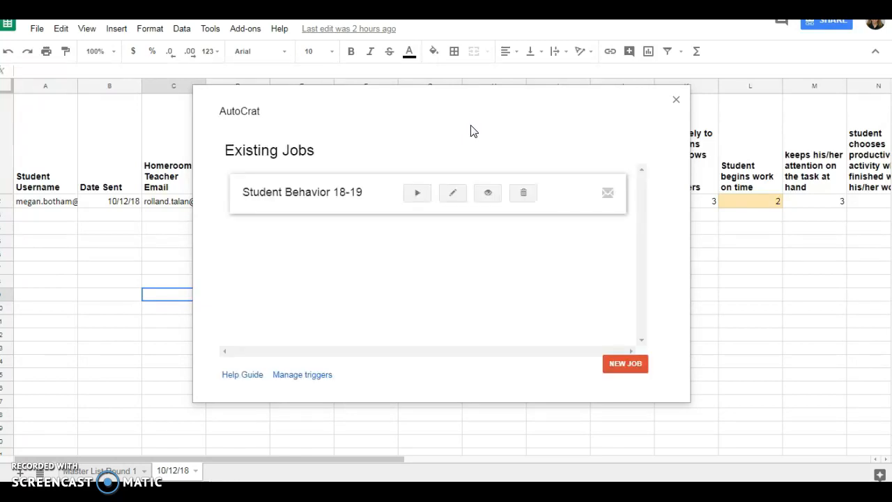
Step: Create a new merge job named Student Behavior 2018-2019 and continue to the template choice
{"action": "left_click", "coordinate": [622, 366]}
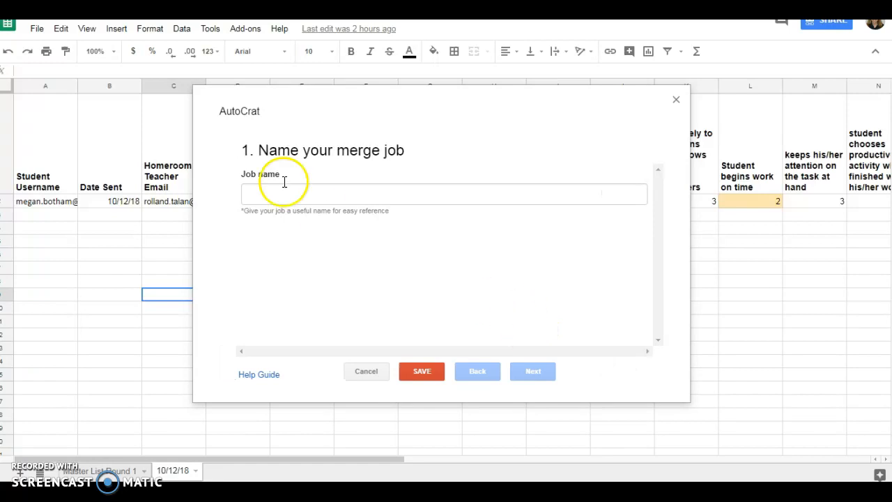
{"action": "left_click", "coordinate": [291, 196]}
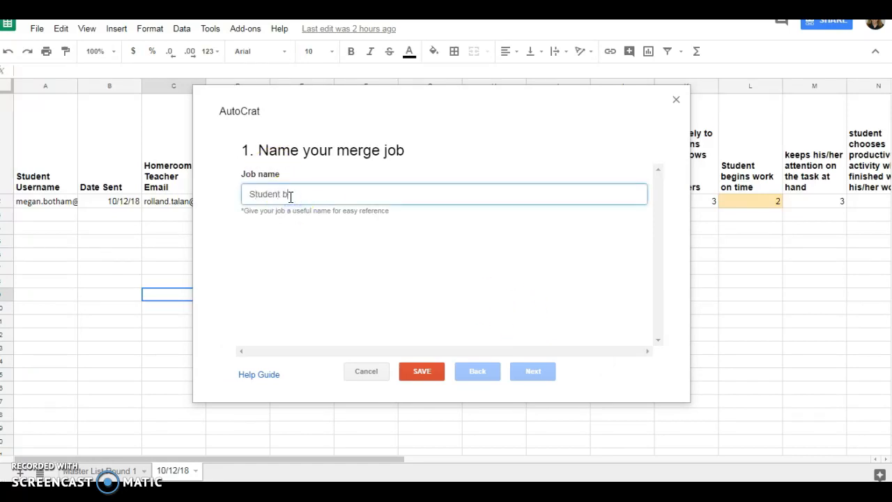
{"action": "type", "text": "Student Behavior 2018-2019"}
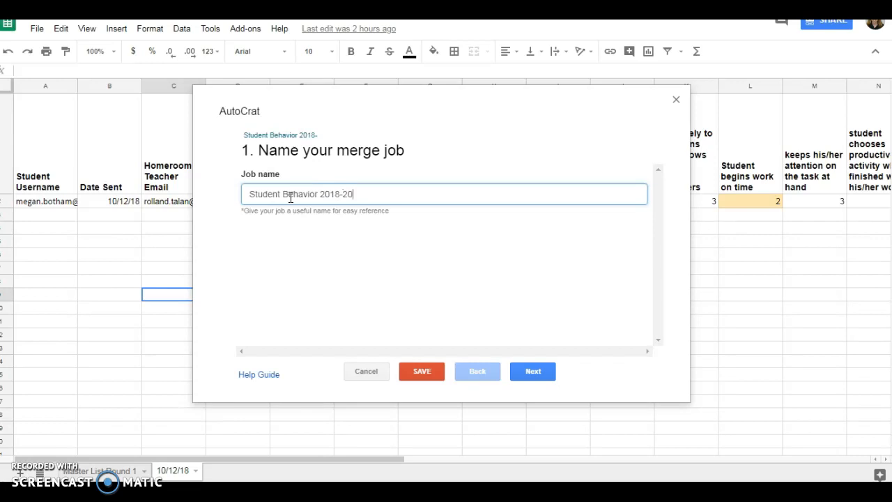
{"action": "left_click", "coordinate": [534, 373]}
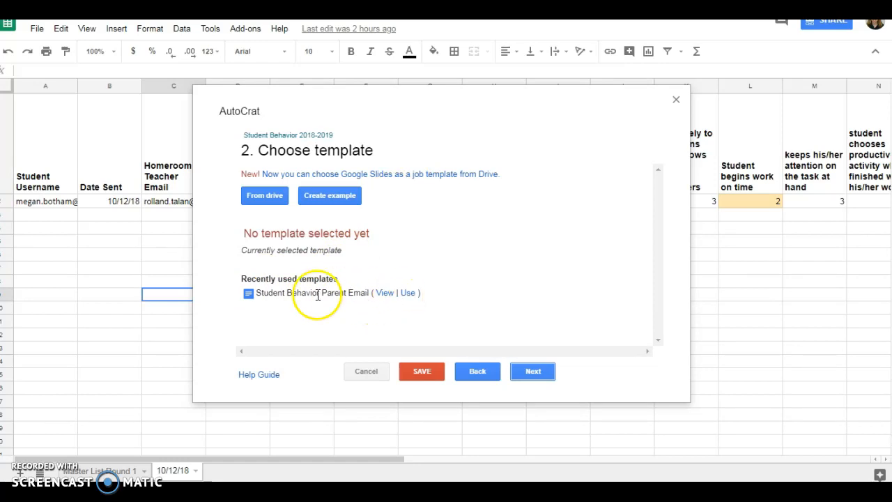
Step: Search Drive for a template file using "Student behavior parent email"
{"action": "left_click", "coordinate": [265, 197]}
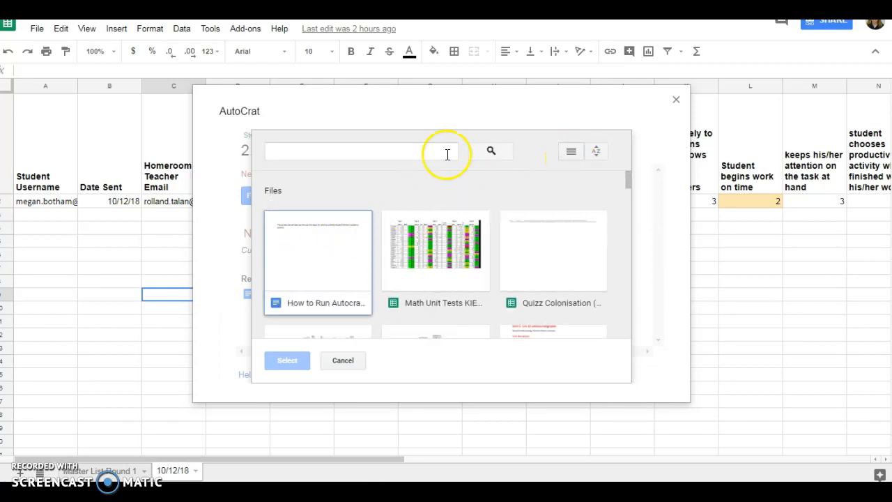
{"action": "left_click", "coordinate": [321, 149]}
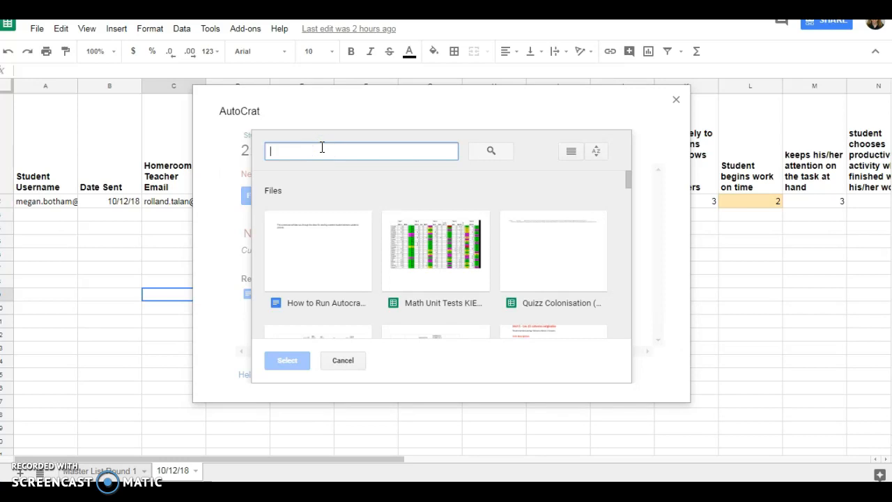
{"action": "type", "text": "Student beha"}
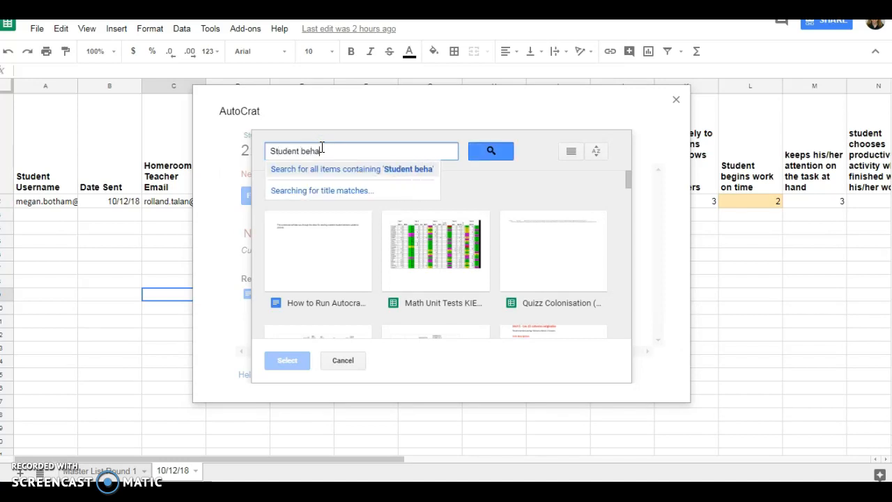
{"action": "type", "text": "vior parent email"}
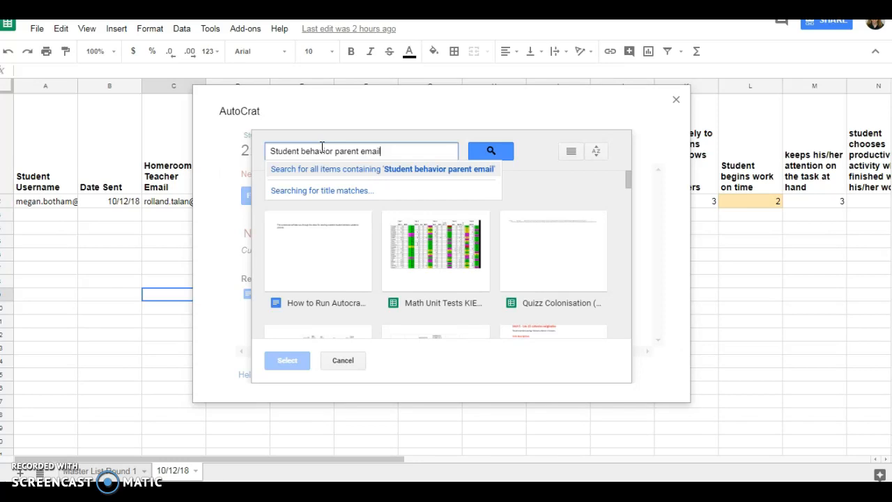
{"action": "key", "text": "Return"}
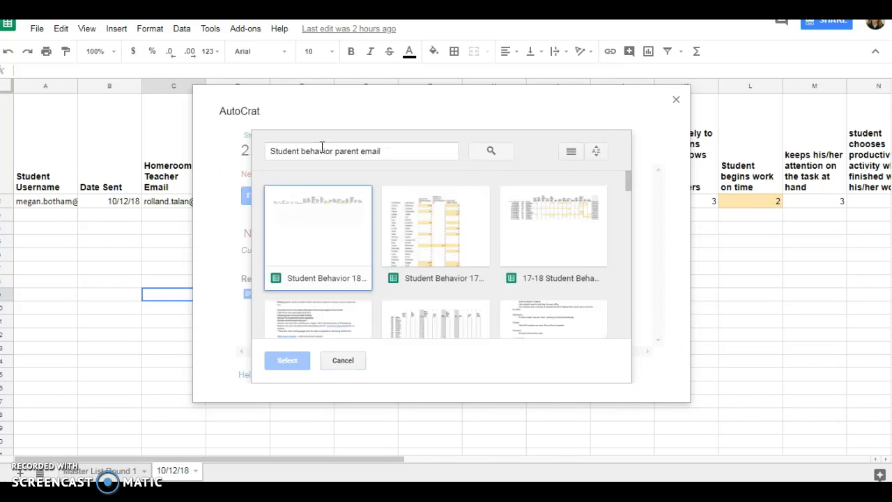
Step: Set the Student Behavior Parent Email document as the job's template and continue to the source data mapping
{"action": "scroll", "coordinate": [414, 292], "scroll_direction": "down", "scroll_amount": 1}
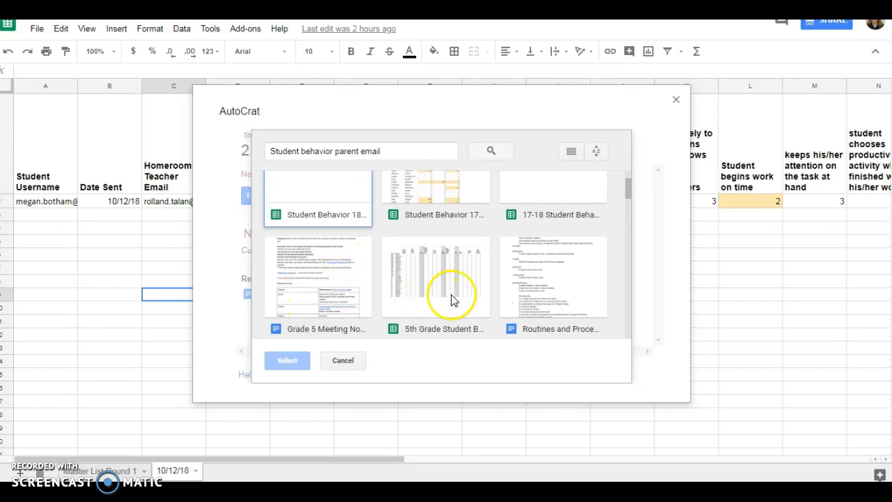
{"action": "scroll", "coordinate": [450, 283], "scroll_direction": "down", "scroll_amount": 2}
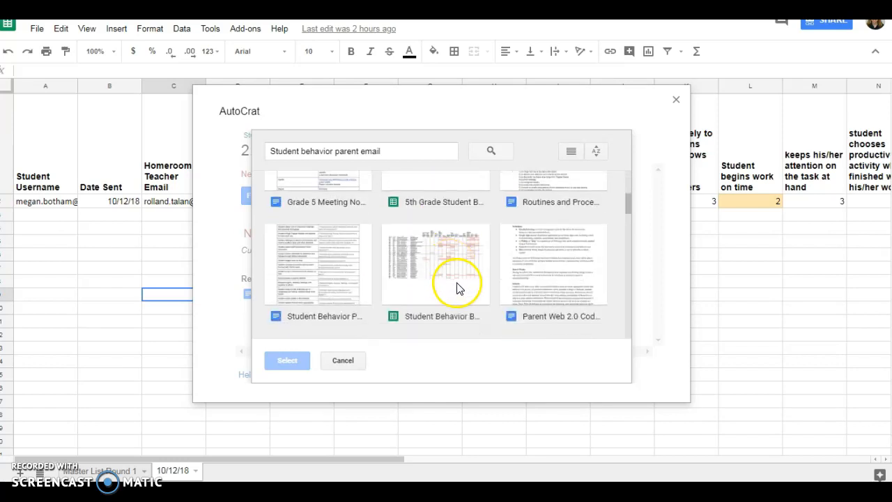
{"action": "left_click", "coordinate": [313, 289]}
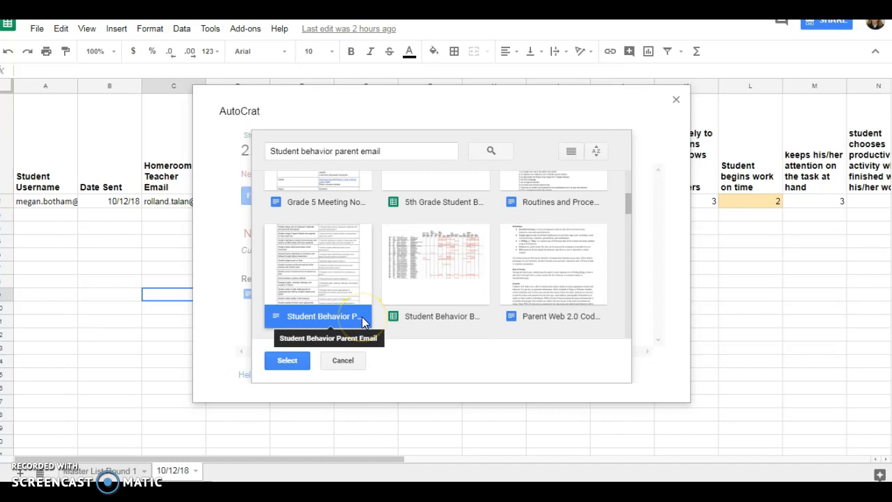
{"action": "left_click", "coordinate": [287, 360]}
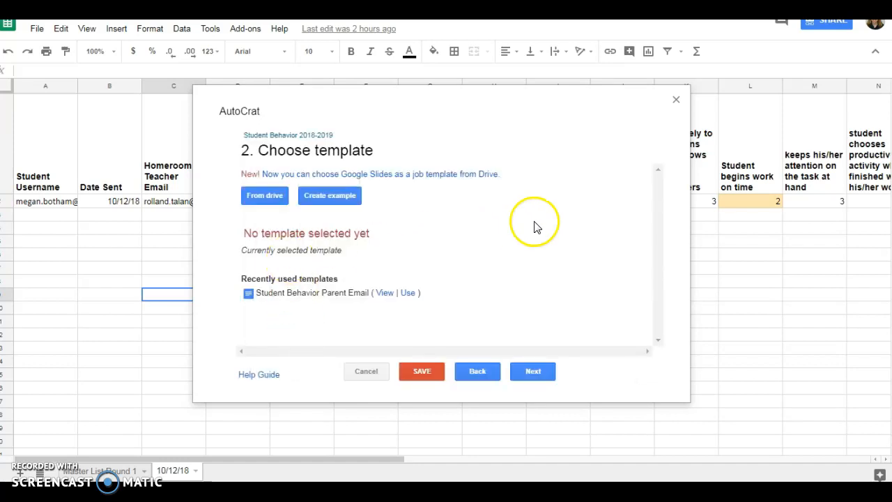
{"action": "left_click", "coordinate": [409, 295]}
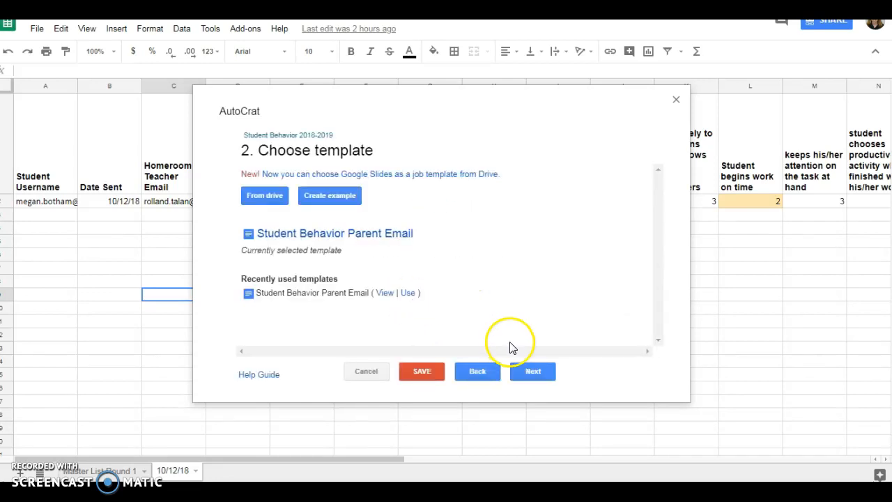
{"action": "left_click", "coordinate": [542, 374]}
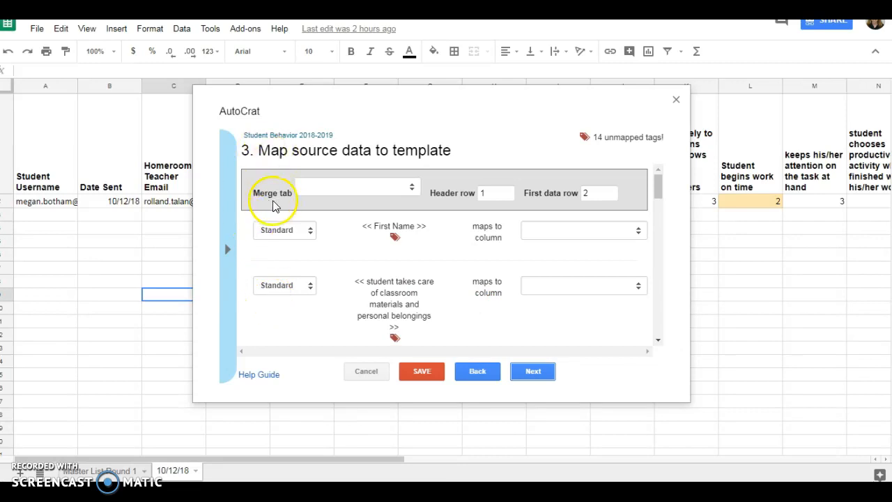
Step: Set the merge tab to the 10/12/18 sheet
{"action": "left_click", "coordinate": [375, 200]}
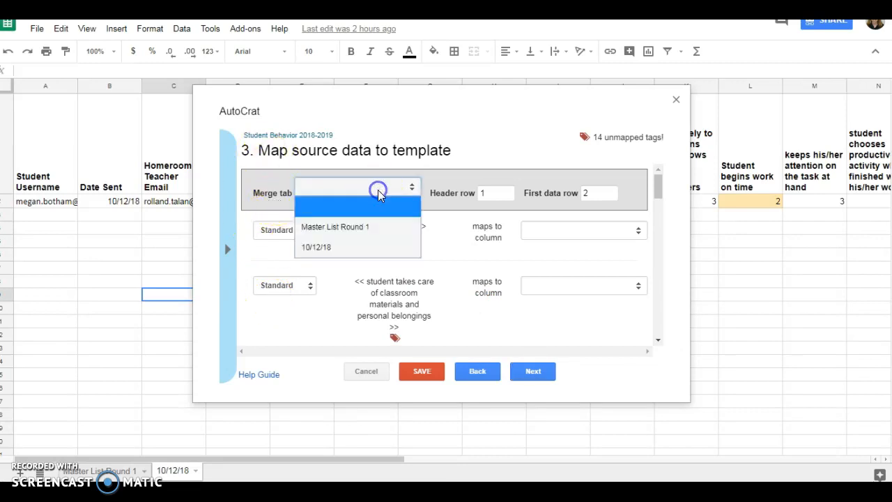
{"action": "left_click", "coordinate": [326, 247]}
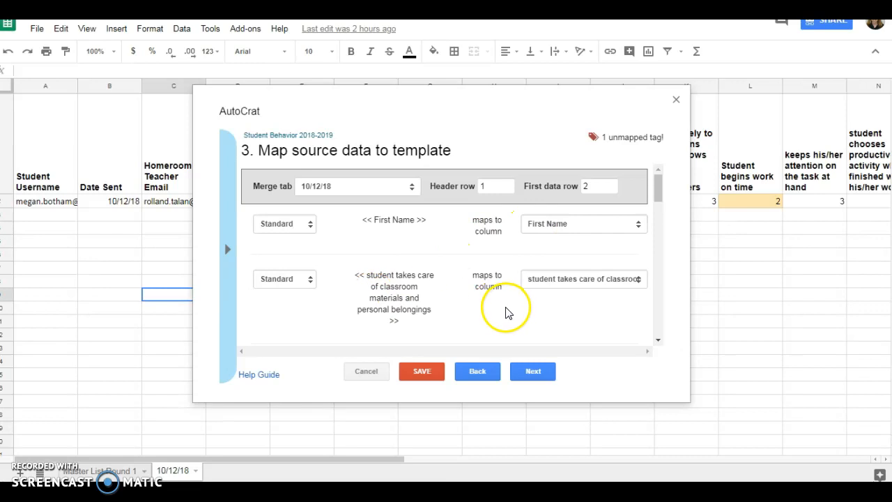
Step: Map the unmapped "Respects rights, diversity, feelings, and property of othersn" tag to the matching "Respects rights, diversity, feelings, and property of others" column and continue to file settings
{"action": "scroll", "coordinate": [506, 310], "scroll_direction": "down", "scroll_amount": 1}
{"action": "scroll", "coordinate": [425, 306], "scroll_direction": "down", "scroll_amount": 1}
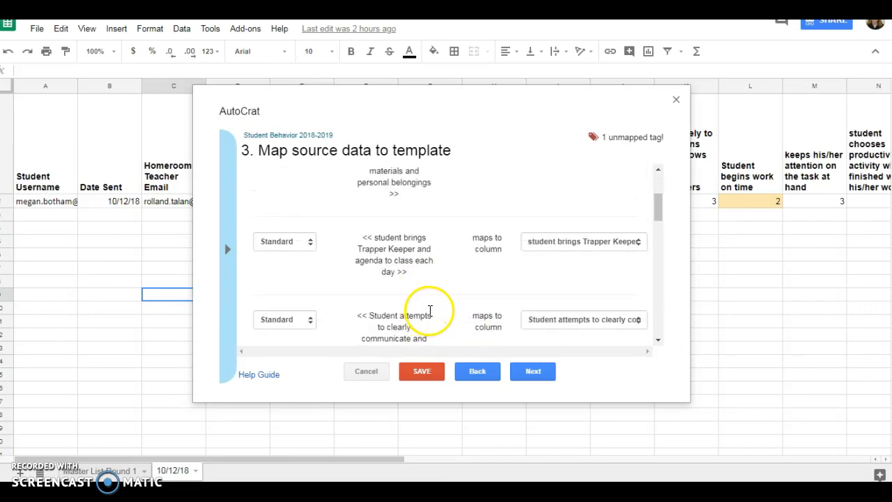
{"action": "scroll", "coordinate": [433, 320], "scroll_direction": "down", "scroll_amount": 1}
{"action": "scroll", "coordinate": [474, 296], "scroll_direction": "down", "scroll_amount": 3}
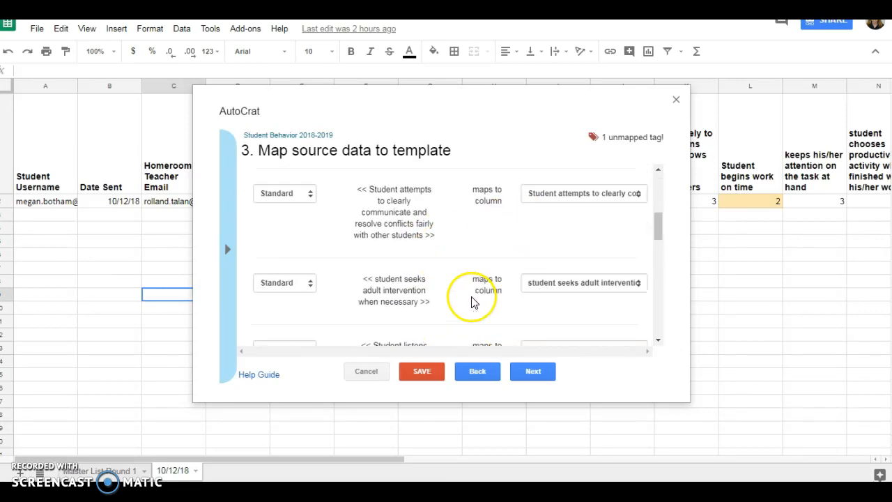
{"action": "scroll", "coordinate": [430, 292], "scroll_direction": "down", "scroll_amount": 5}
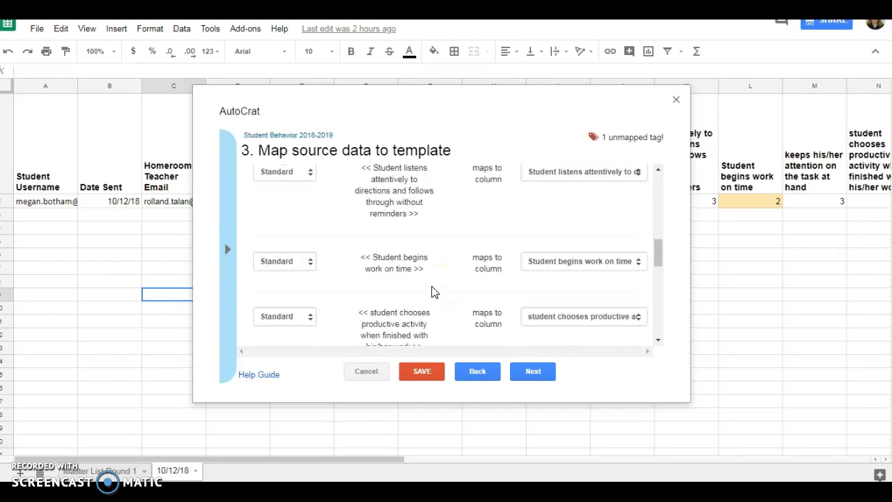
{"action": "scroll", "coordinate": [432, 291], "scroll_direction": "down", "scroll_amount": 3}
{"action": "left_click", "coordinate": [378, 319]}
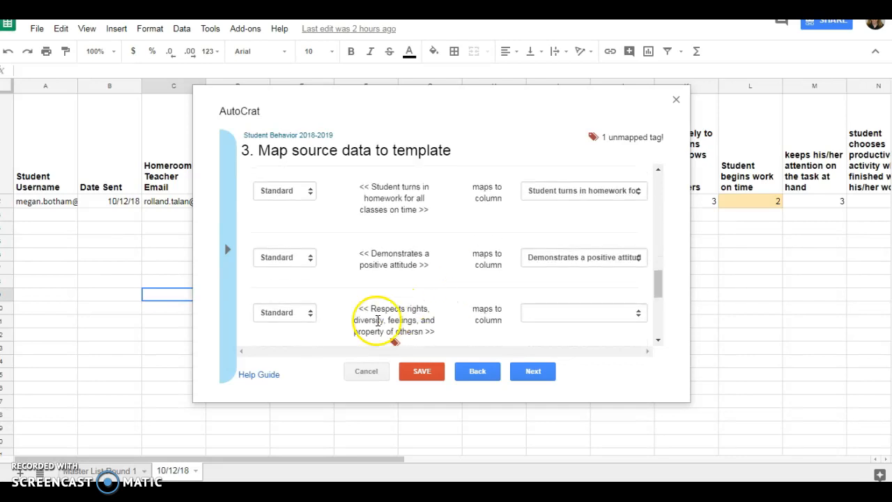
{"action": "left_click", "coordinate": [565, 313]}
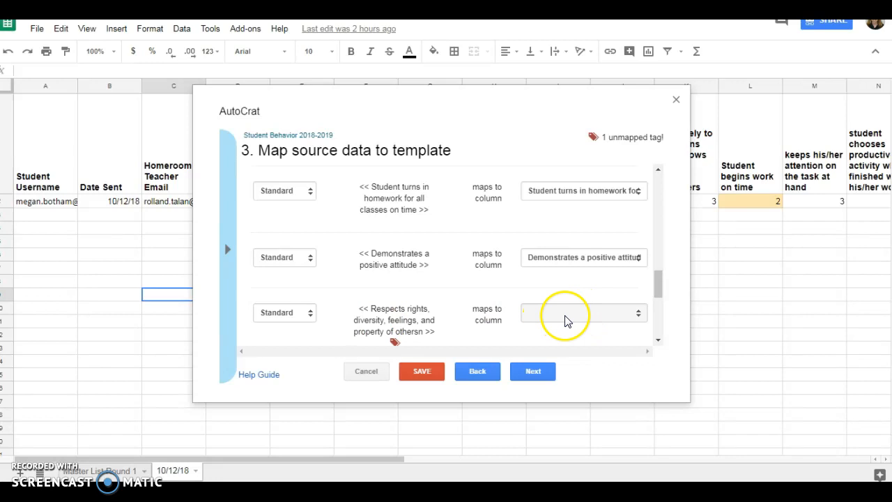
{"action": "left_click", "coordinate": [564, 314]}
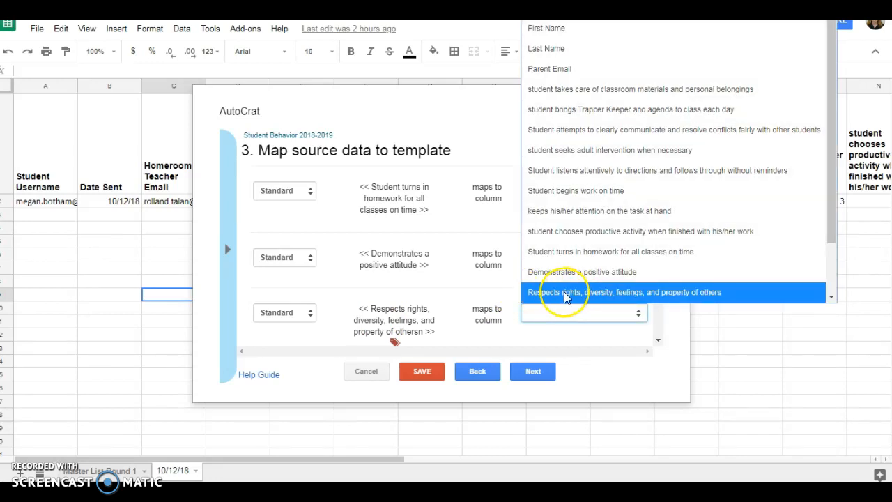
{"action": "left_click", "coordinate": [563, 291]}
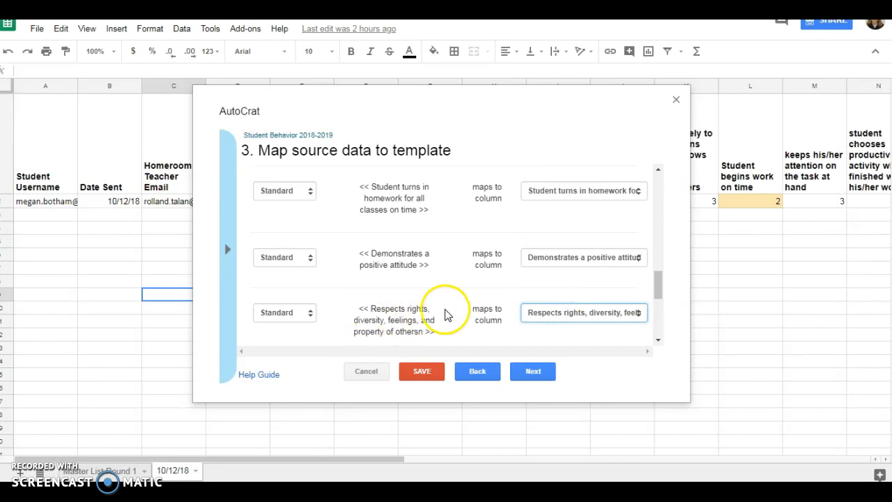
{"action": "scroll", "coordinate": [428, 308], "scroll_direction": "down", "scroll_amount": 1}
{"action": "scroll", "coordinate": [428, 307], "scroll_direction": "down", "scroll_amount": 6}
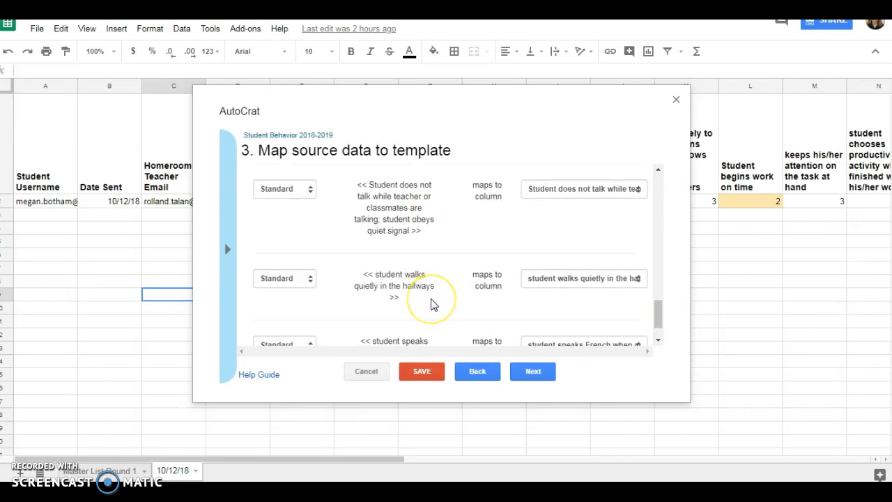
{"action": "left_click", "coordinate": [537, 373]}
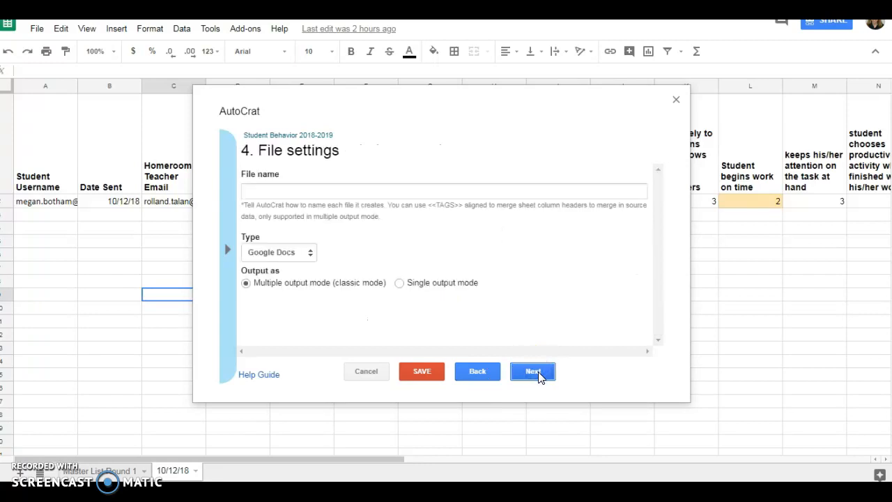
Step: Name the output files "<<First Name>> Student Behavior Update", set their type to PDF, and continue to the destination folders
{"action": "left_click", "coordinate": [288, 189]}
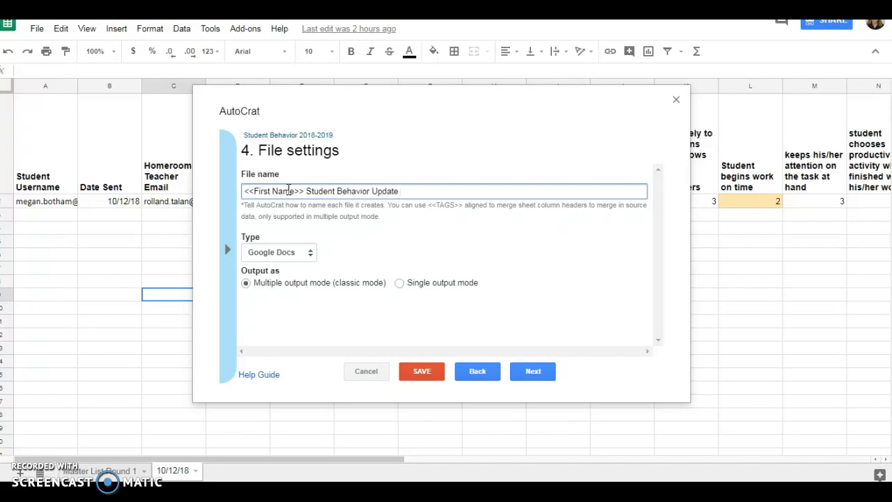
{"action": "left_click", "coordinate": [307, 252]}
{"action": "left_click", "coordinate": [301, 293]}
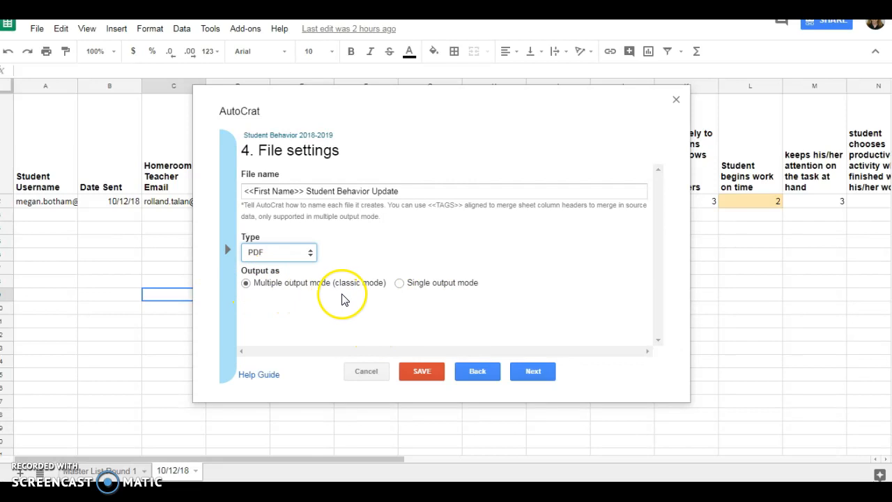
{"action": "left_click", "coordinate": [552, 377]}
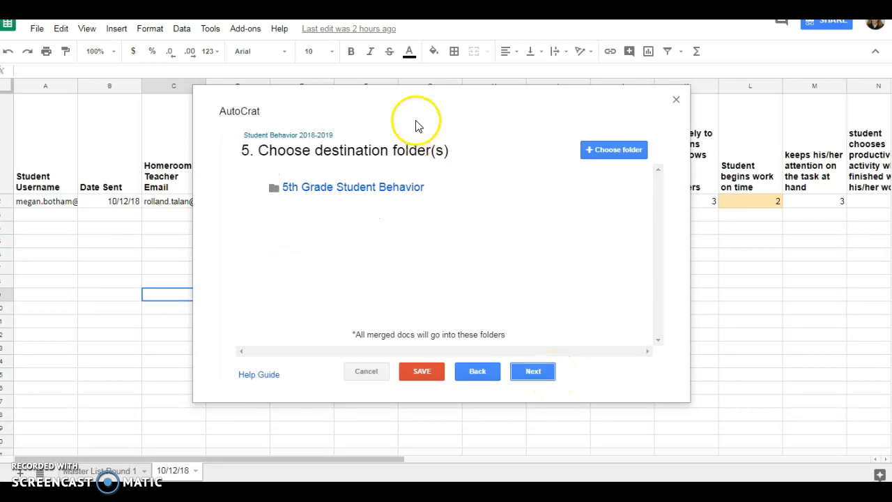
Step: Add the Student Behavior 18-19 folder as a destination for the merged documents and continue
{"action": "left_click", "coordinate": [620, 150]}
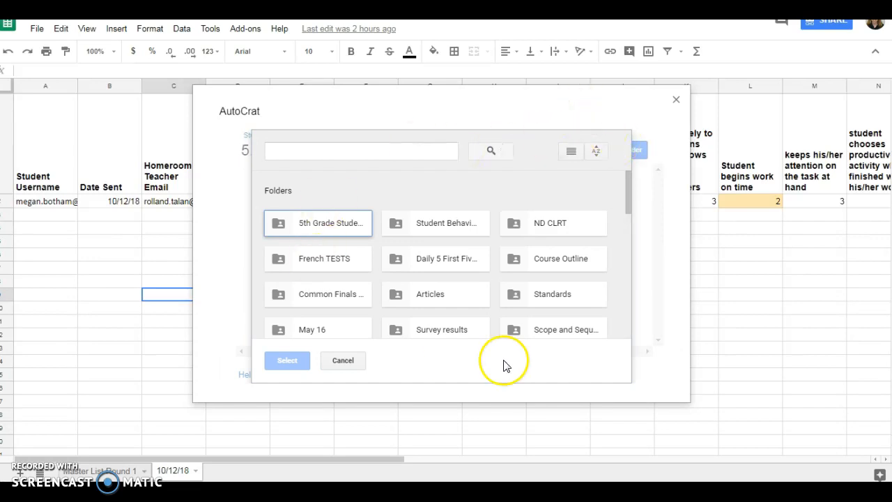
{"action": "left_click", "coordinate": [450, 230]}
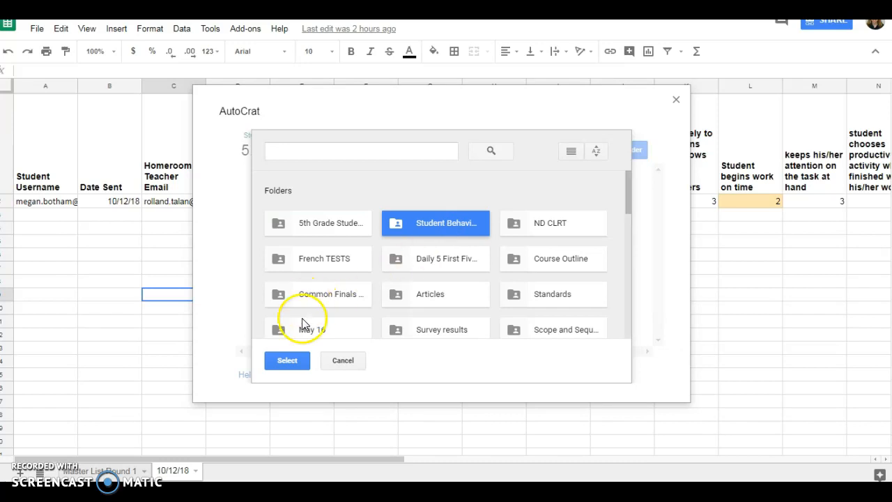
{"action": "left_click", "coordinate": [288, 361]}
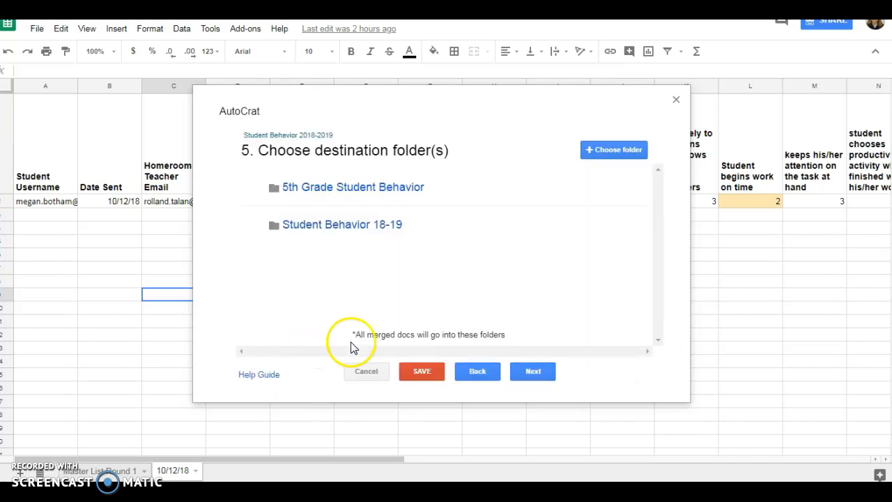
{"action": "left_click", "coordinate": [538, 374]}
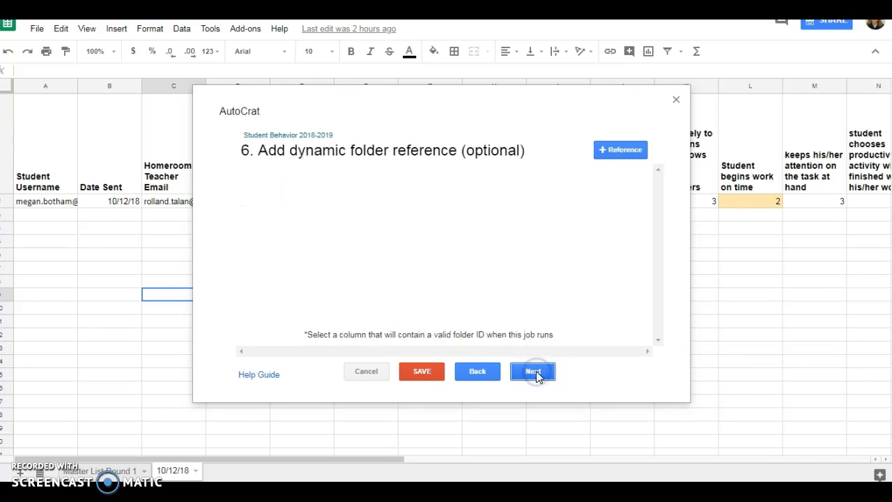
Step: Skip the optional dynamic folder reference and merge condition, and enable document sharing for the job
{"action": "left_click", "coordinate": [535, 373]}
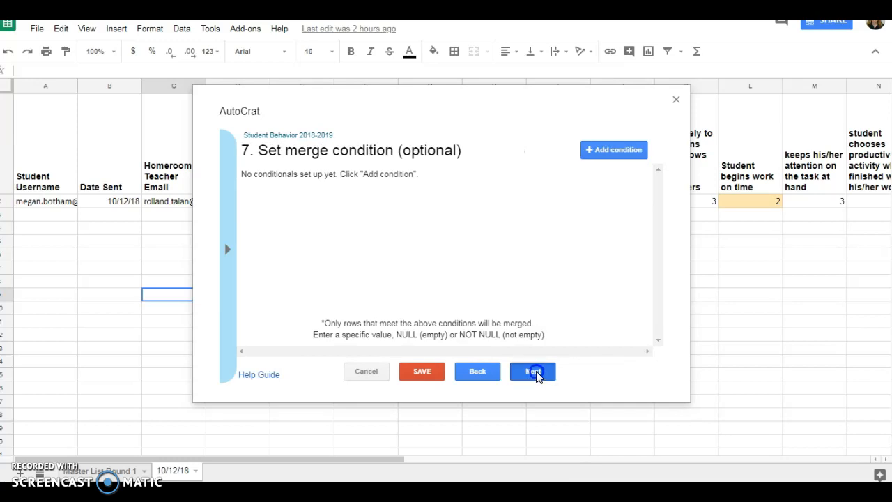
{"action": "left_click", "coordinate": [536, 371]}
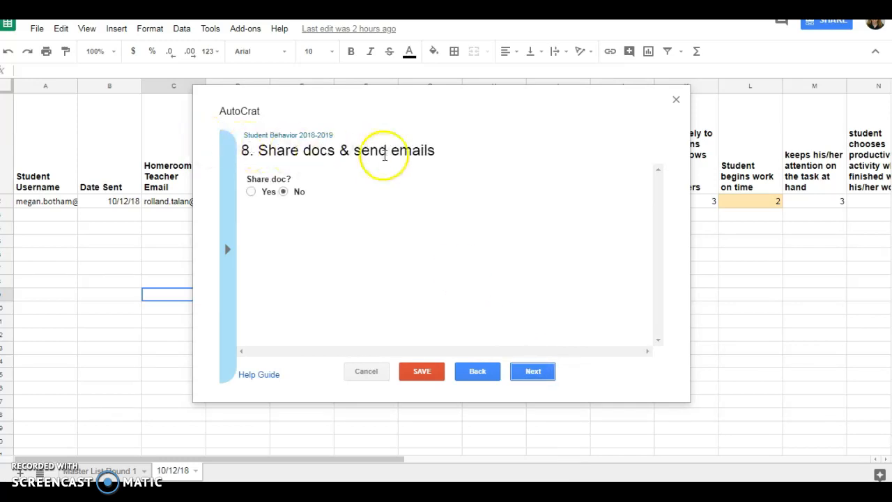
{"action": "left_click", "coordinate": [253, 192]}
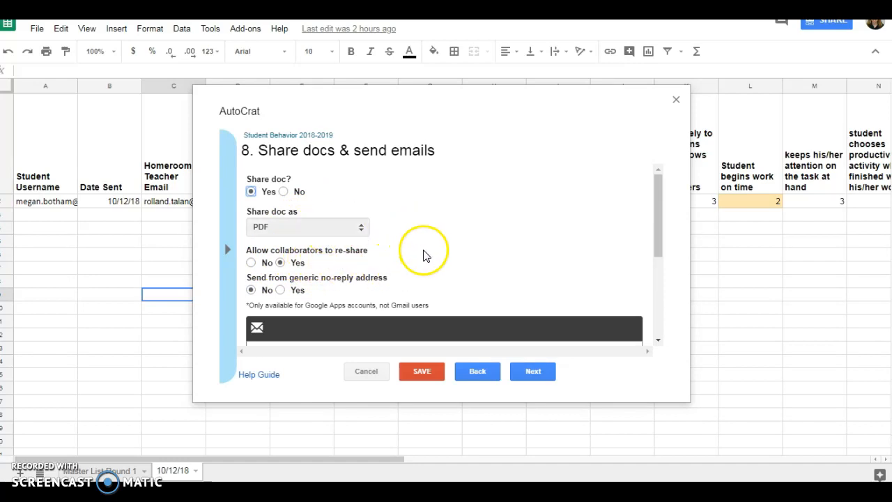
Step: Address the sharing email to <<Parent Email>> with <<Homeroom Teacher Email>> as the Bcc recipient
{"action": "scroll", "coordinate": [424, 253], "scroll_direction": "down", "scroll_amount": 1}
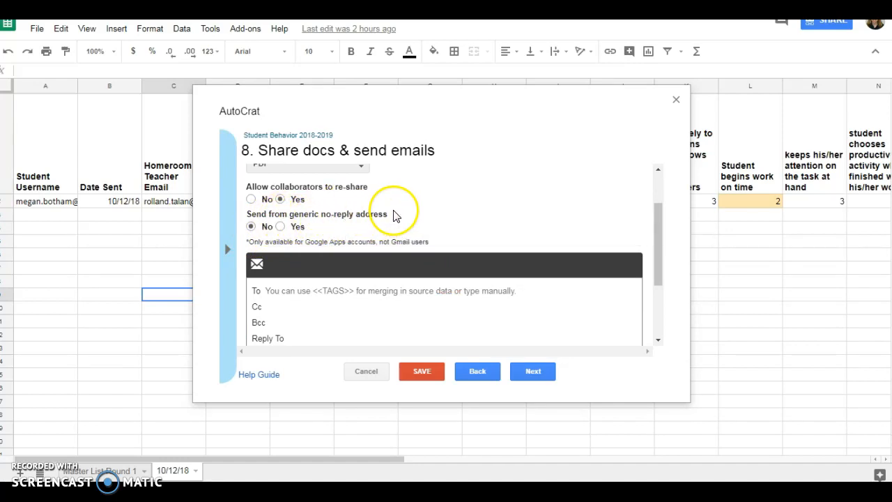
{"action": "scroll", "coordinate": [393, 216], "scroll_direction": "down", "scroll_amount": 1}
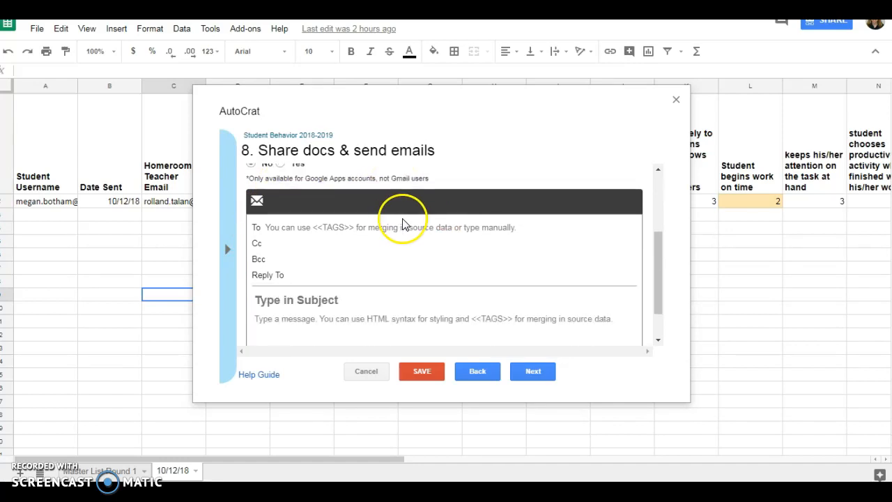
{"action": "left_click", "coordinate": [345, 227]}
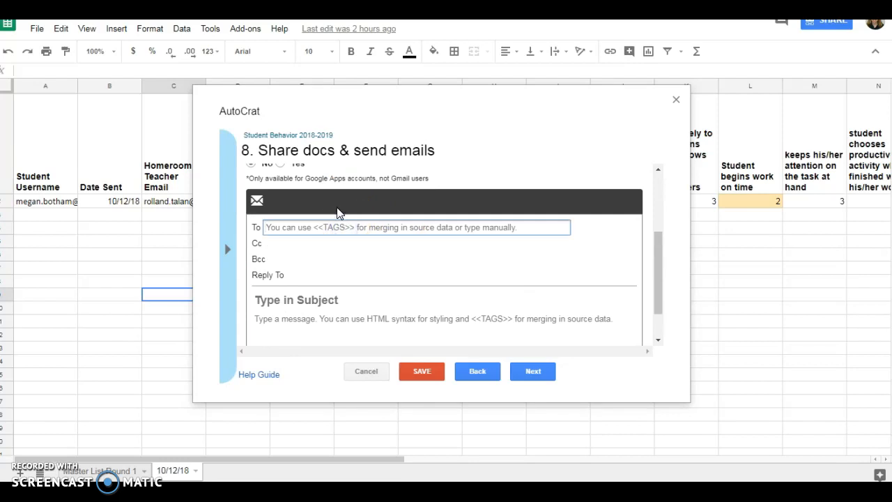
{"action": "type", "text": "<<Parent Email>>"}
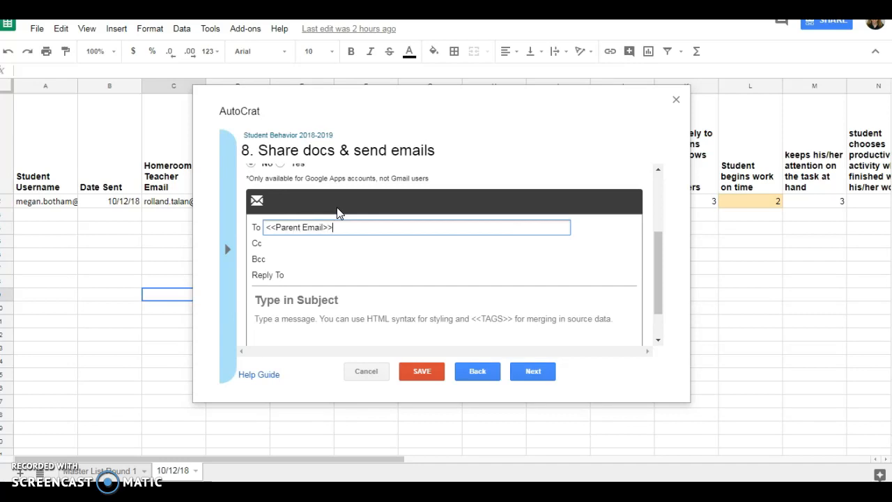
{"action": "scroll", "coordinate": [341, 209], "scroll_direction": "down", "scroll_amount": 1}
{"action": "left_click", "coordinate": [322, 212]}
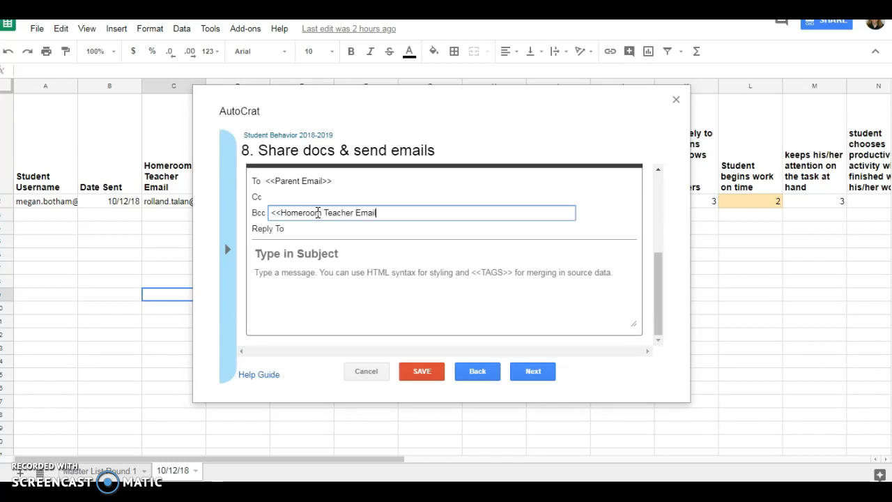
Step: Switch to Google Drive and copy the full text of the For Student Behavior Email document in the 5th Grade Student Behavior folder
{"action": "left_click", "coordinate": [352, 266]}
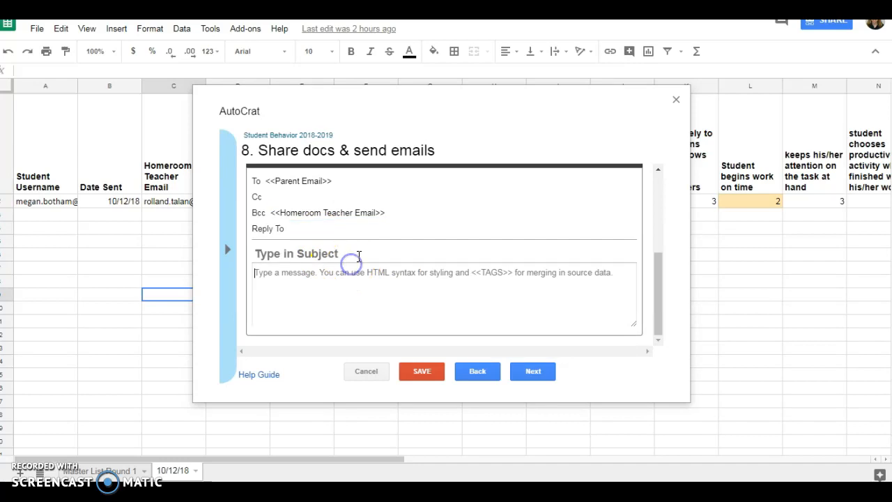
{"action": "left_click", "coordinate": [306, 254]}
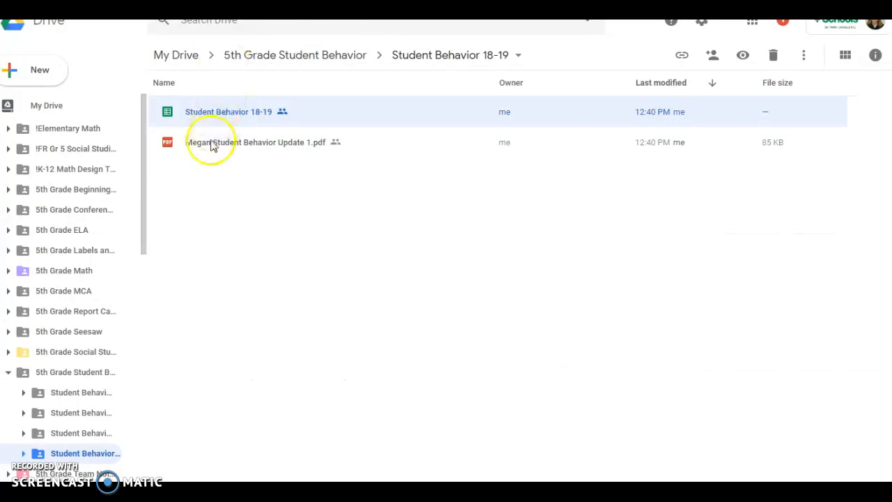
{"action": "left_click", "coordinate": [314, 56]}
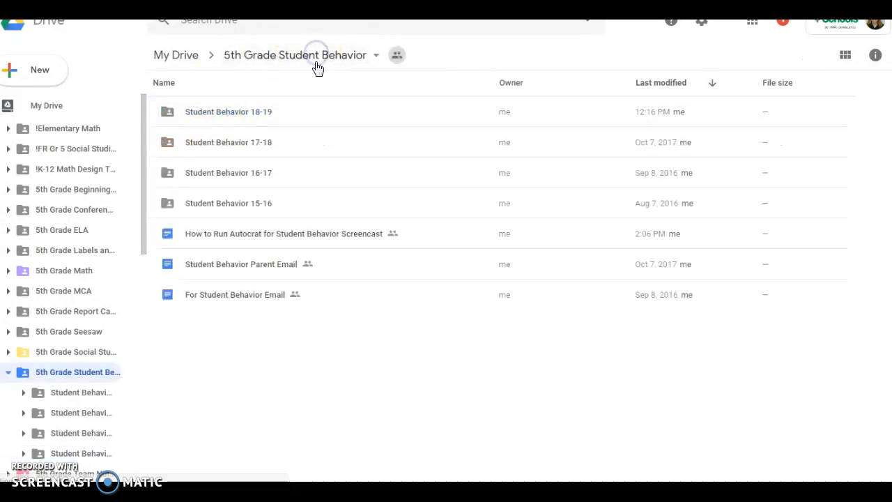
{"action": "double_click", "coordinate": [257, 267]}
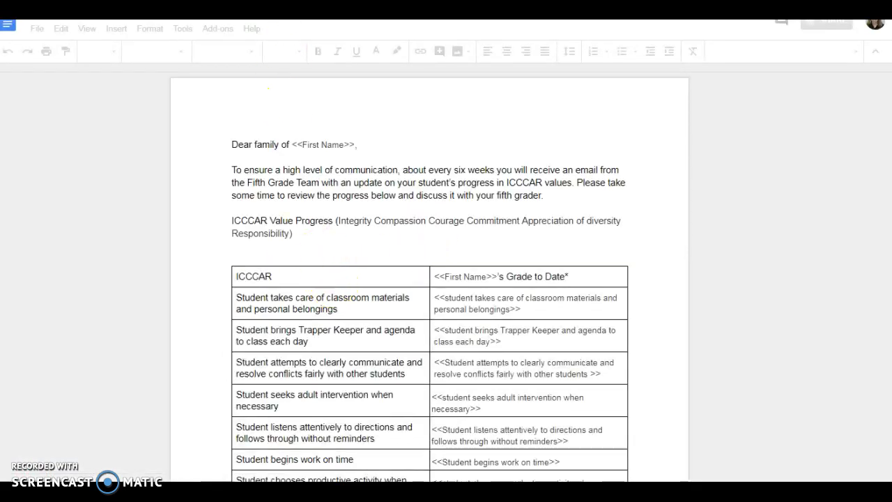
{"action": "left_click", "coordinate": [274, 6]}
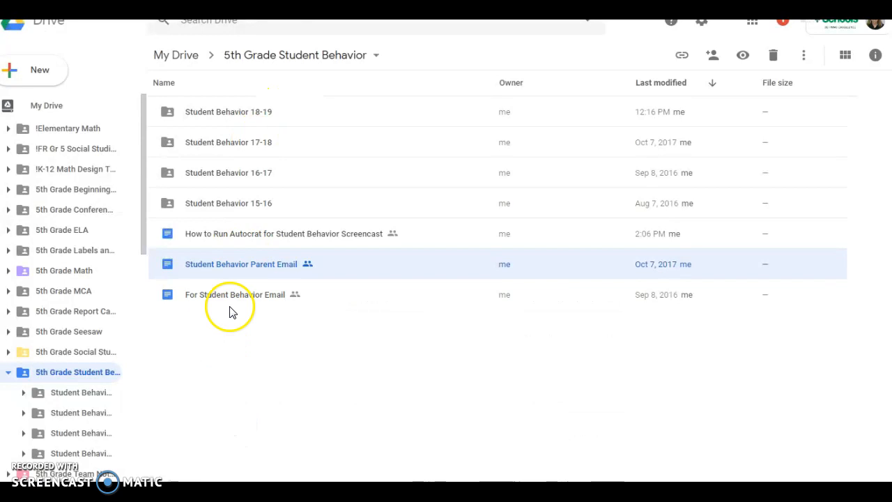
{"action": "double_click", "coordinate": [210, 294]}
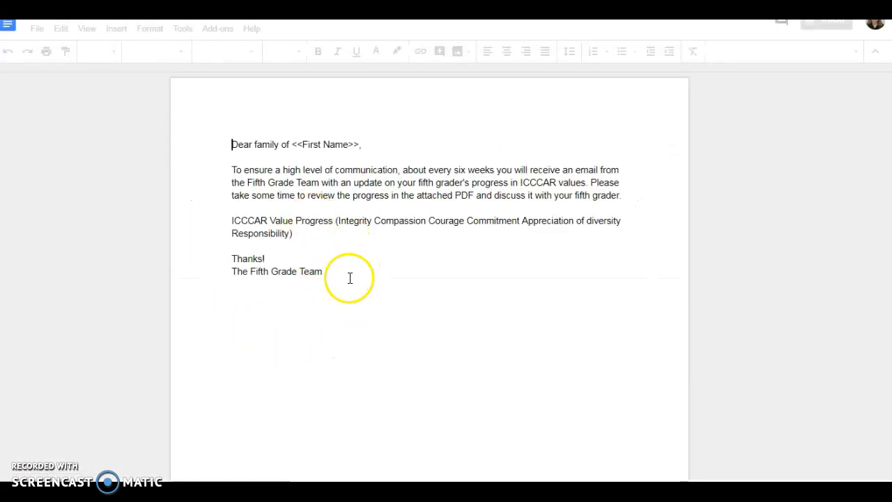
{"action": "left_click", "coordinate": [231, 194]}
{"action": "key", "text": "ctrl+a"}
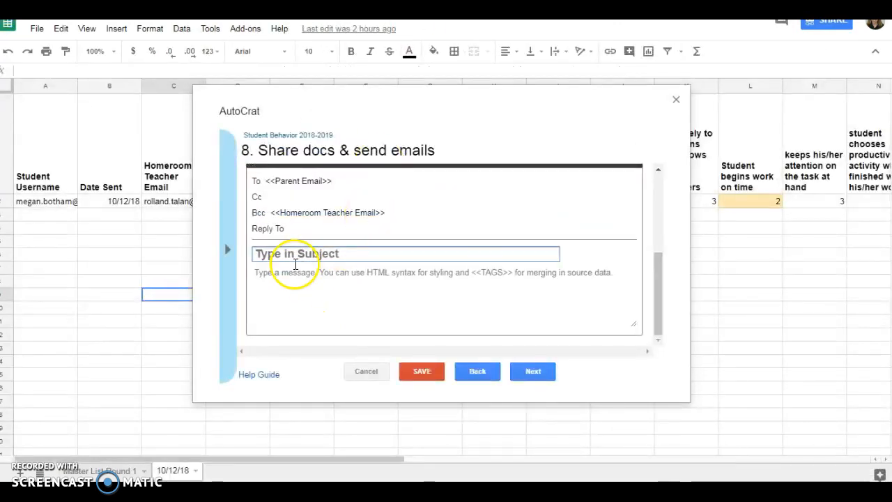
Step: Paste the copied text as the sharing email's message in autoCrat and set the subject to "<<First Name>> Student Behavior Update 1"
{"action": "left_click", "coordinate": [282, 268]}
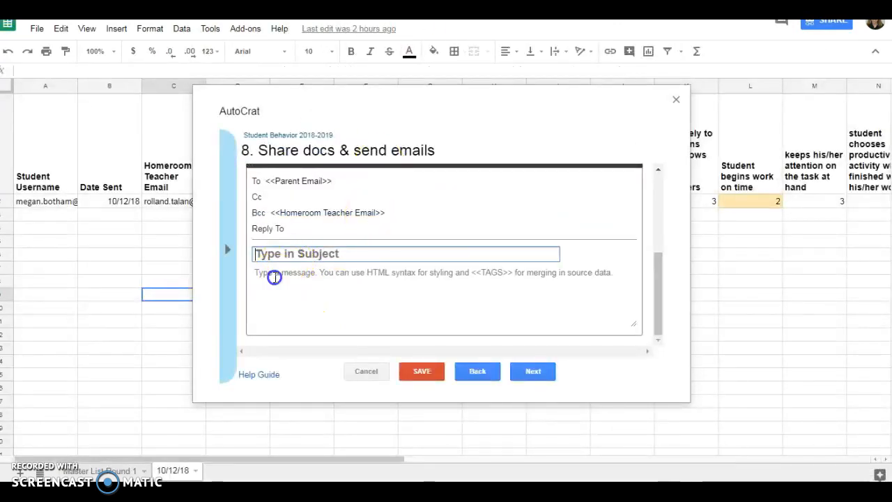
{"action": "key", "text": "ctrl+v"}
{"action": "scroll", "coordinate": [370, 336], "scroll_direction": "up", "scroll_amount": 5}
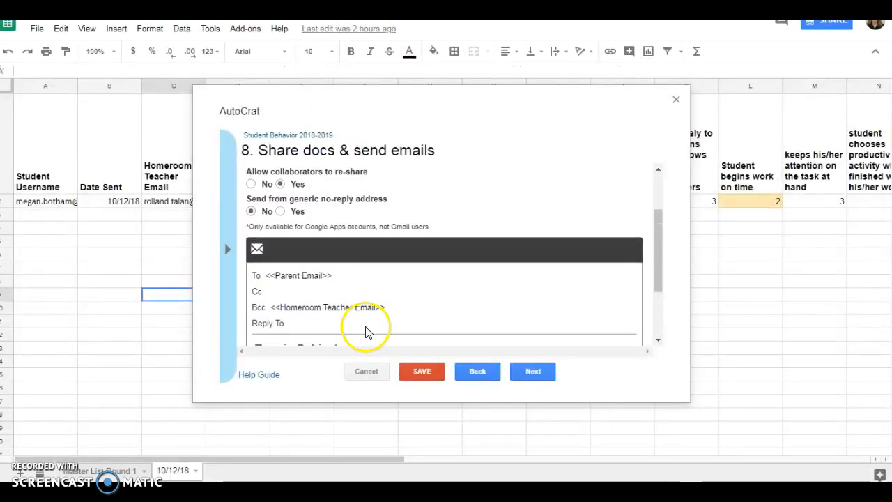
{"action": "scroll", "coordinate": [341, 314], "scroll_direction": "down", "scroll_amount": 5}
{"action": "left_click", "coordinate": [285, 253]}
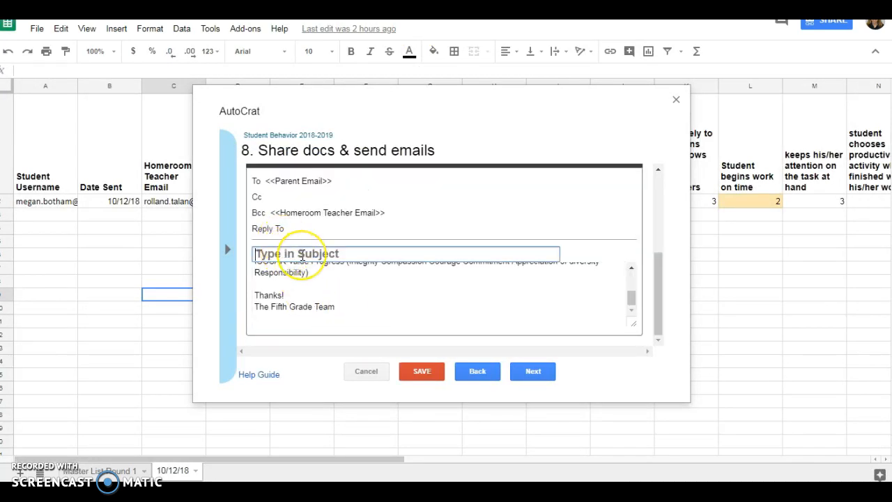
{"action": "type", "text": "<<"}
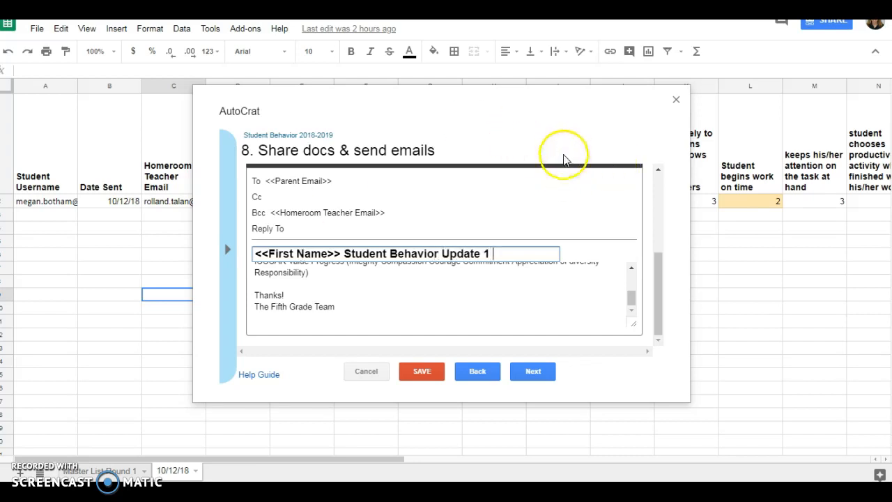
Step: Review the sharing email's message, leave the form and time triggers set to No, and save the Student Behavior 2018-2019 job
{"action": "left_click", "coordinate": [478, 302]}
{"action": "scroll", "coordinate": [479, 303], "scroll_direction": "up", "scroll_amount": 5}
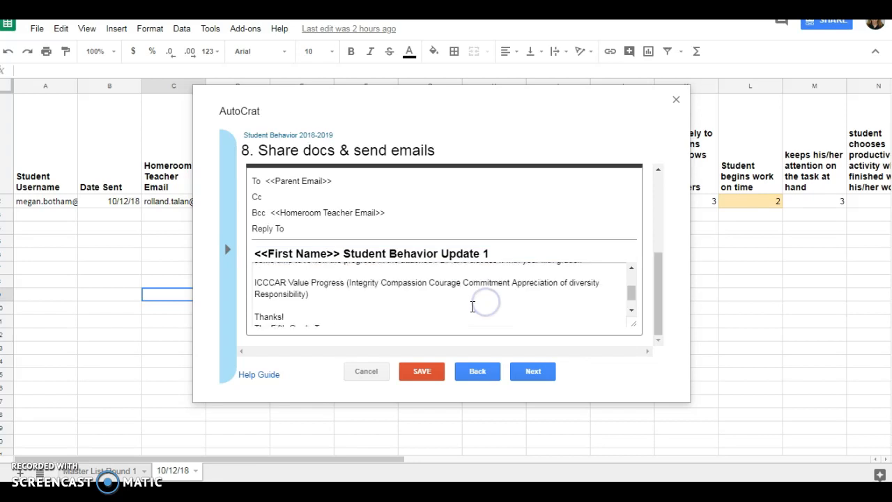
{"action": "left_click", "coordinate": [537, 372]}
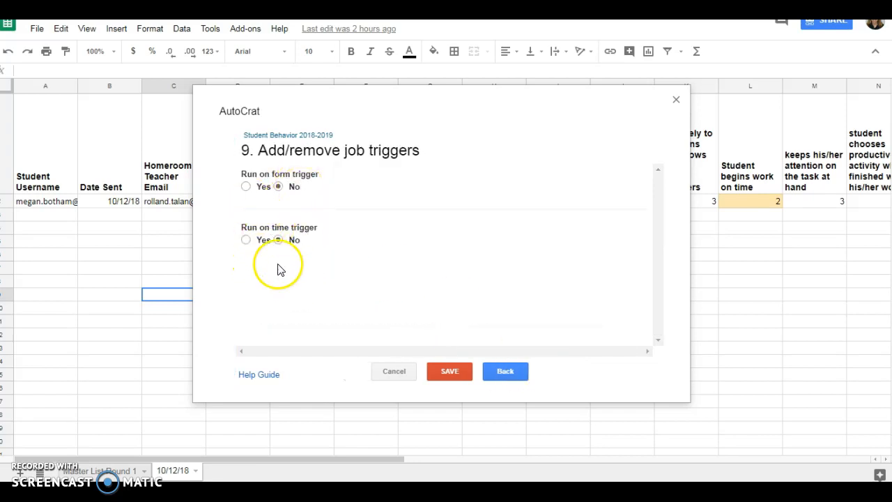
{"action": "left_click", "coordinate": [454, 371]}
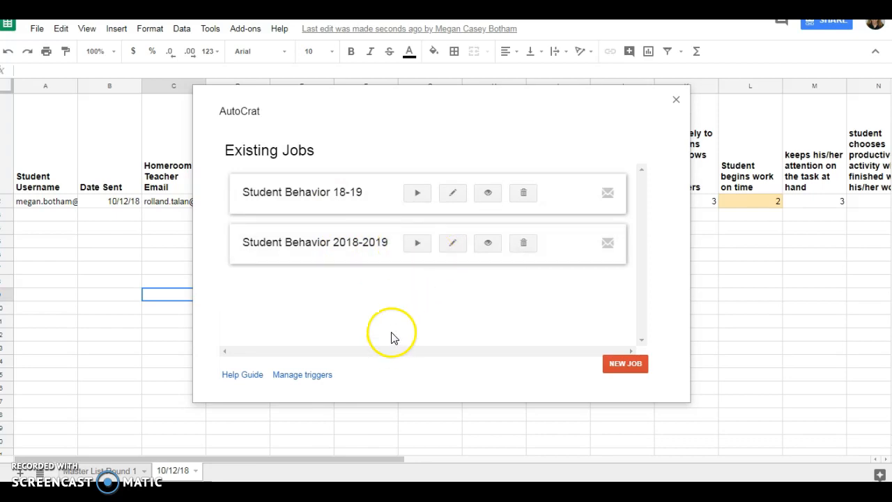
Step: Close autoCrat, then open and review the merged Student Behavior Update 1 PDF linked from the 10/12/18 sheet
{"action": "left_click_drag", "start_coordinate": [245, 458], "coordinate": [596, 474]}
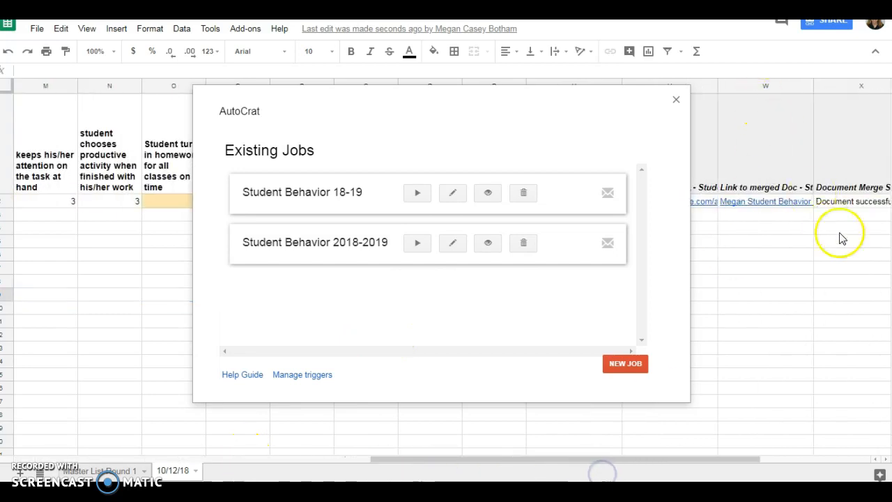
{"action": "left_click", "coordinate": [676, 100]}
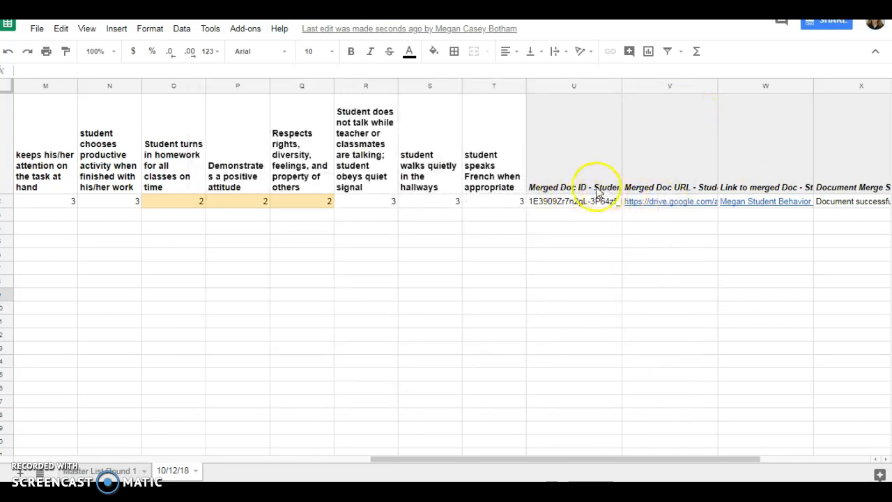
{"action": "mouse_move", "coordinate": [772, 207]}
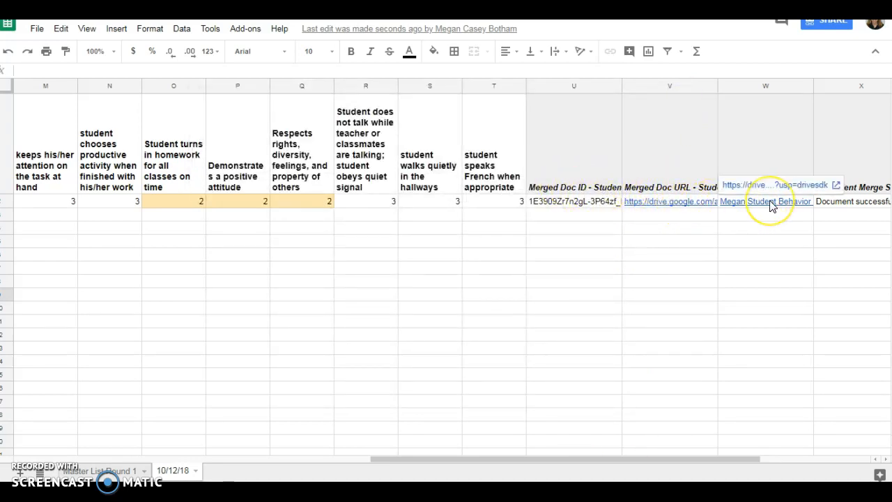
{"action": "left_click_drag", "start_coordinate": [493, 461], "coordinate": [598, 462]}
{"action": "left_click", "coordinate": [457, 206]}
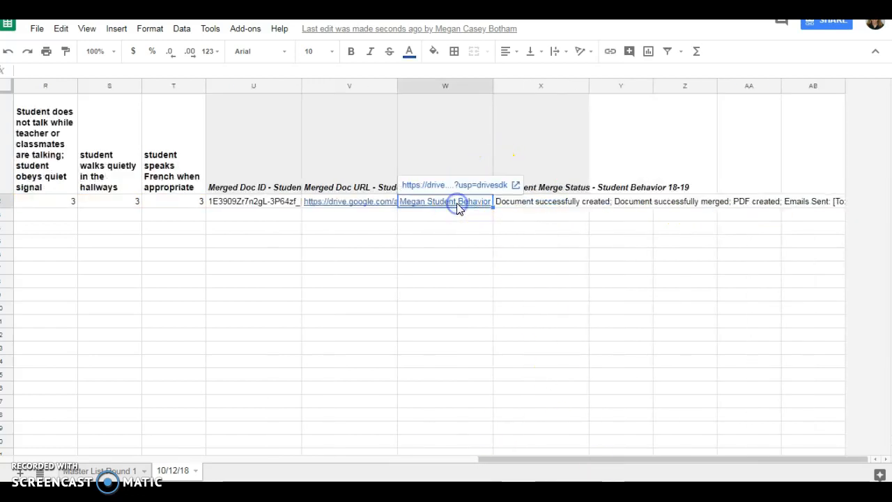
{"action": "left_click", "coordinate": [430, 187]}
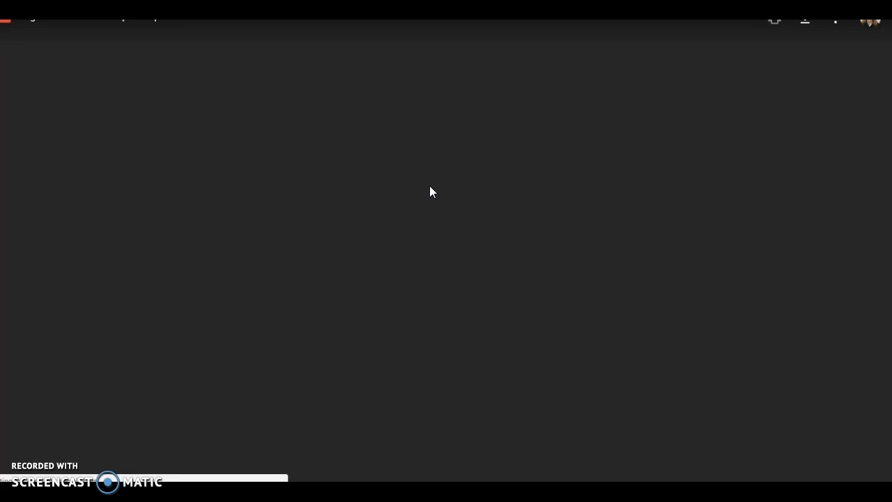
{"action": "scroll", "coordinate": [393, 307], "scroll_direction": "down", "scroll_amount": 5}
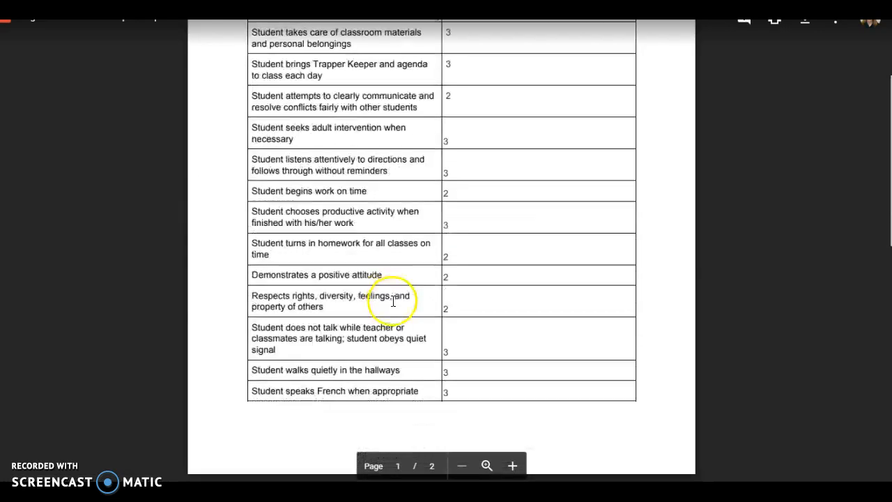
{"action": "scroll", "coordinate": [401, 321], "scroll_direction": "up", "scroll_amount": 5}
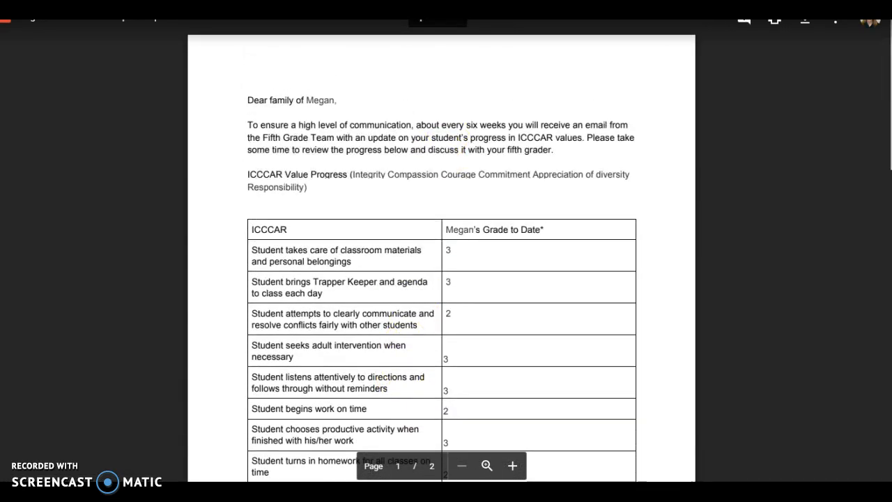
{"action": "key", "text": "ctrl+w"}
Step: Switch to Outlook to look for the sent behavior email, and inspect the Document Merge Status cell back in the 10/12/18 sheet
{"action": "left_click", "coordinate": [279, 488]}
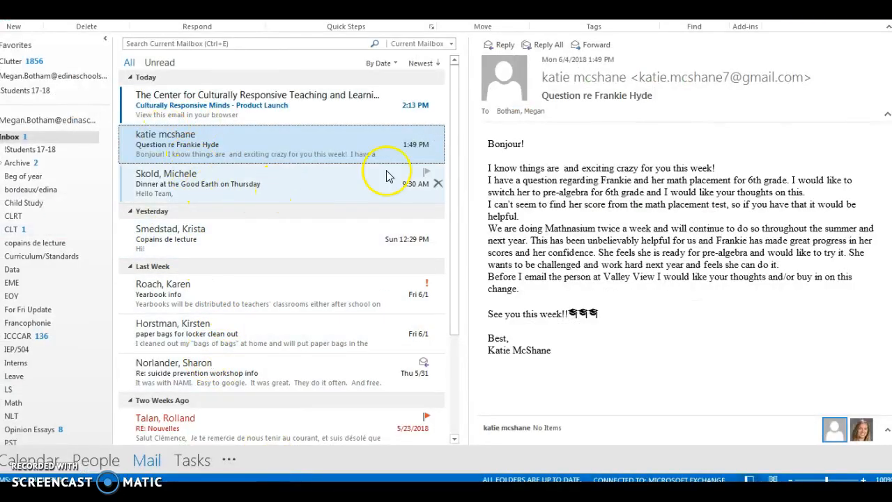
{"action": "left_click_drag", "start_coordinate": [452, 119], "coordinate": [442, 46]}
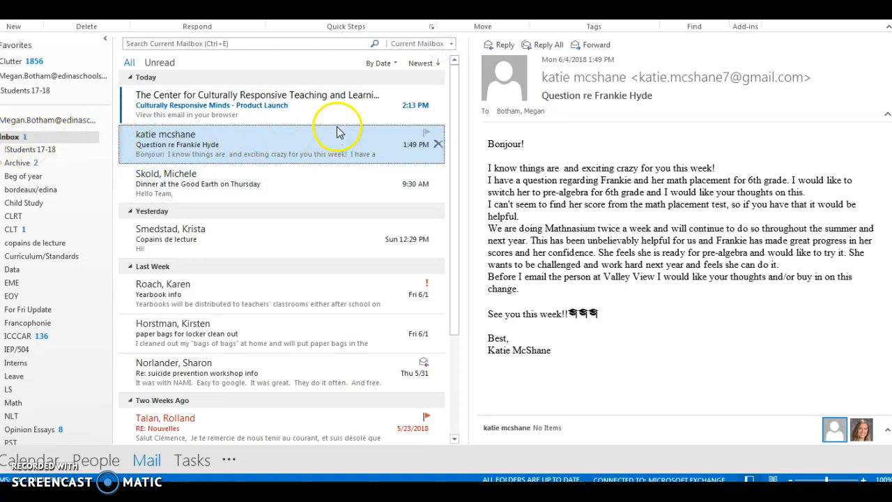
{"action": "left_click_drag", "start_coordinate": [456, 144], "coordinate": [454, 124]}
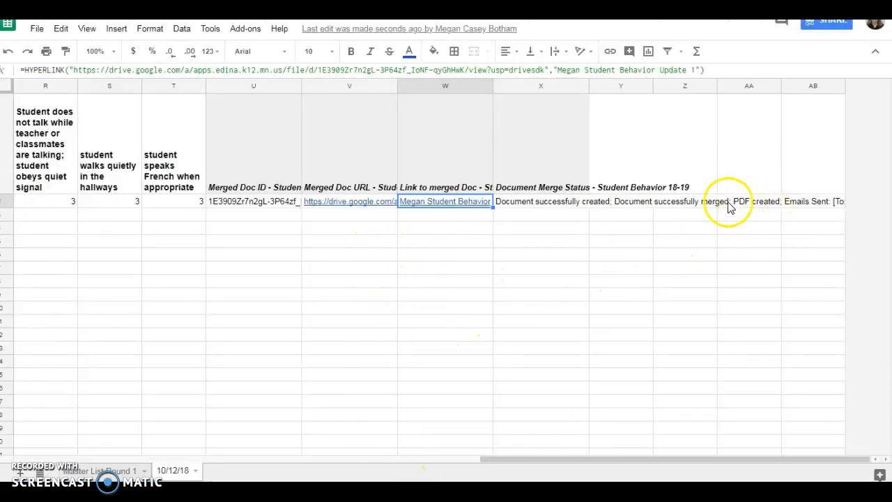
{"action": "left_click", "coordinate": [545, 205]}
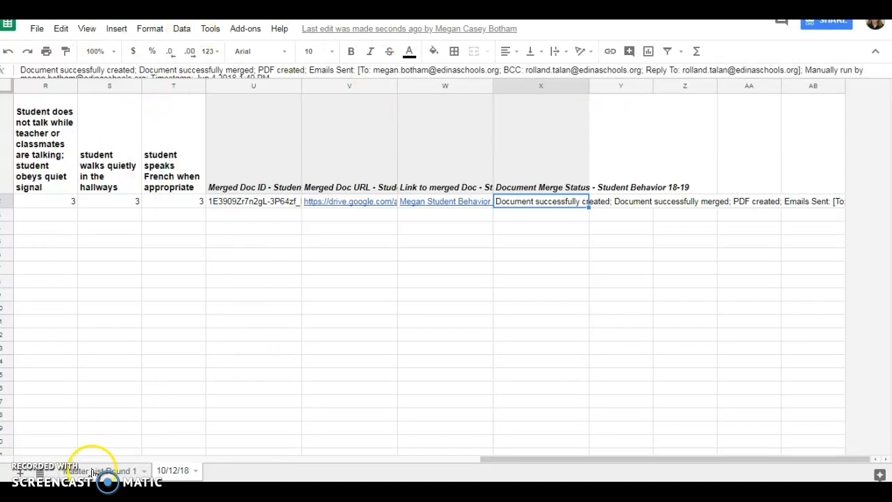
Step: Copy the student's behavior scores in columns G to T of the 10/12/18 sheet into the same student's row in Master List Round 1
{"action": "left_click_drag", "start_coordinate": [495, 457], "coordinate": [14, 453]}
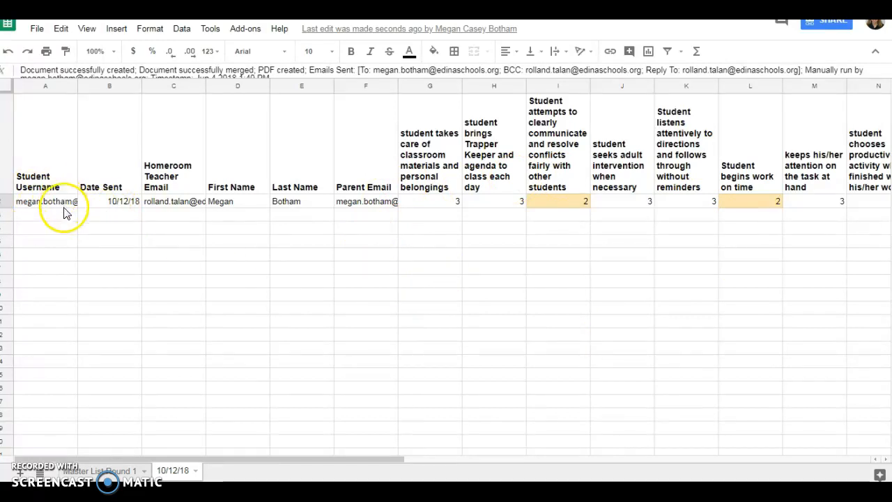
{"action": "left_click_drag", "start_coordinate": [439, 203], "coordinate": [767, 206]}
{"action": "key", "text": "ctrl+c"}
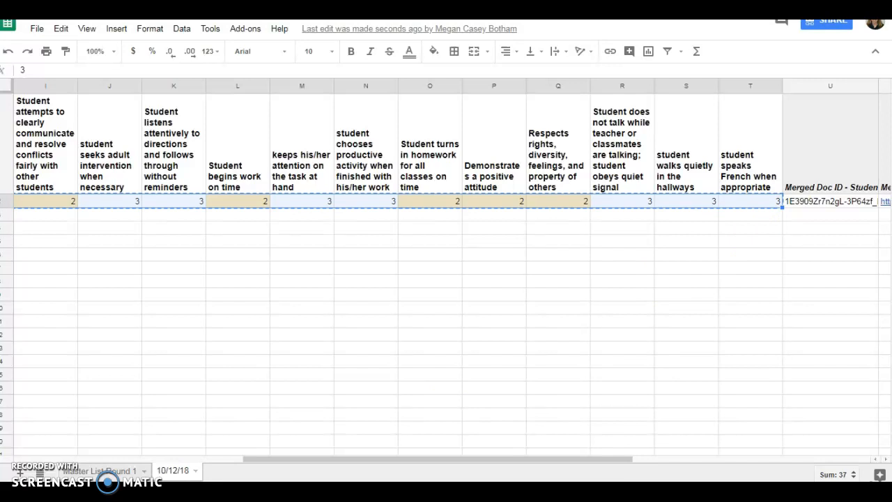
{"action": "left_click", "coordinate": [118, 468]}
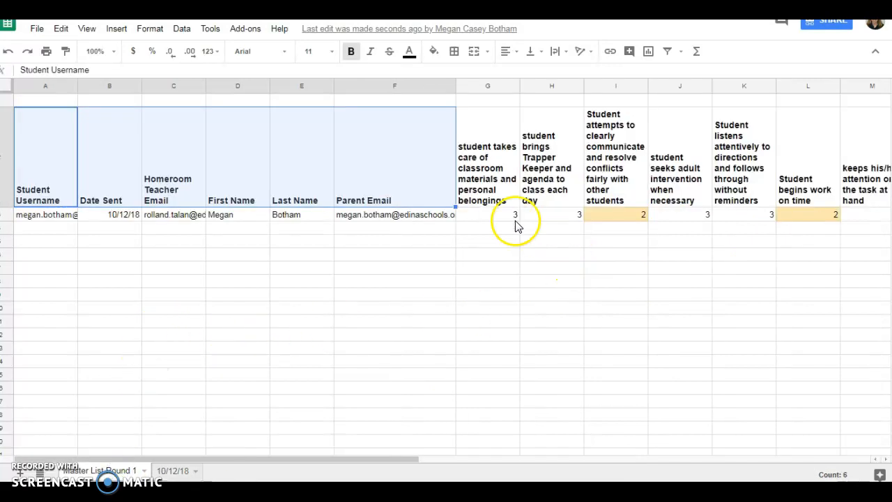
{"action": "left_click", "coordinate": [483, 213]}
{"action": "key", "text": "ctrl+v"}
{"action": "left_click_drag", "start_coordinate": [542, 319], "coordinate": [536, 311]}
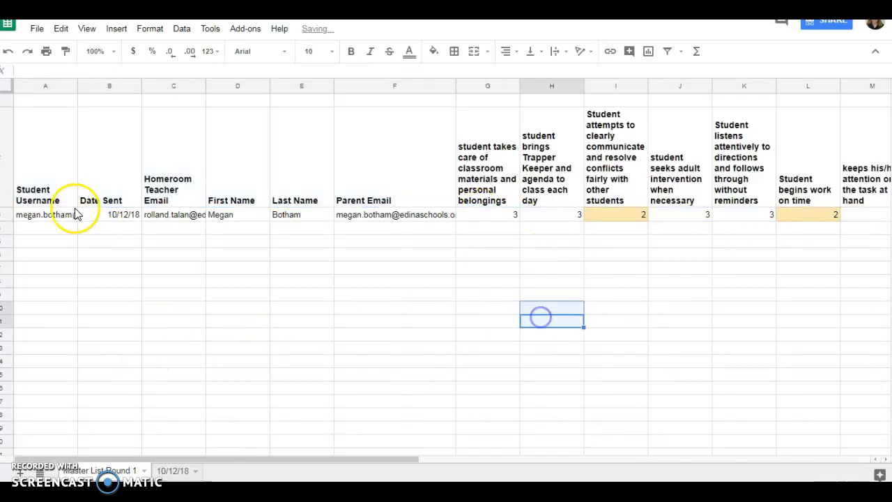
{"action": "left_click", "coordinate": [121, 216]}
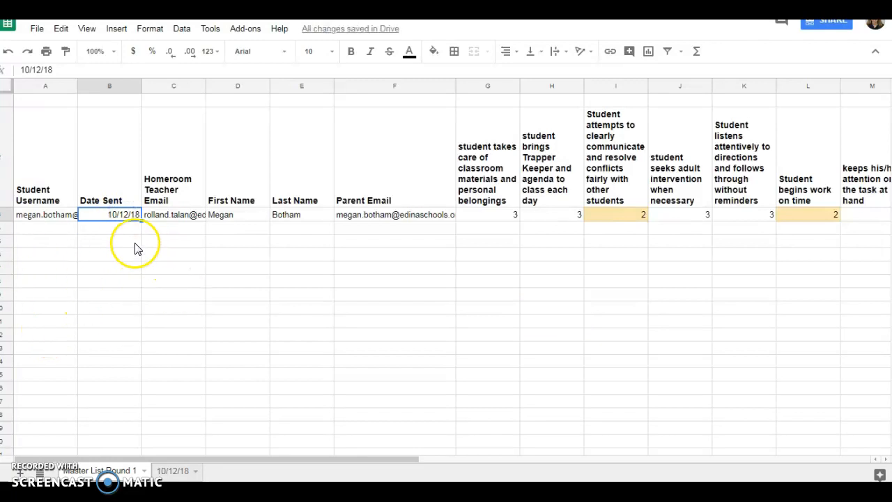